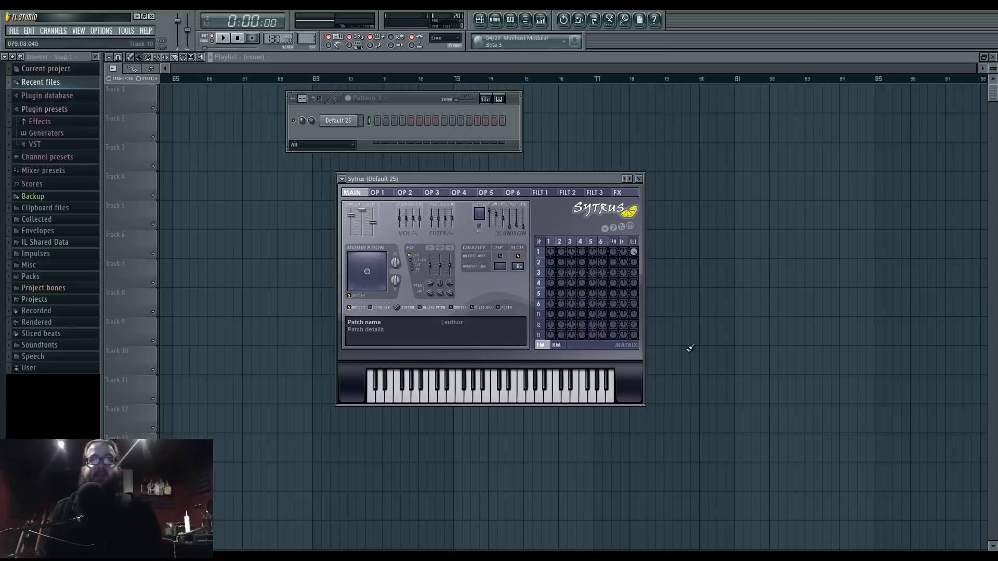
Step: Frequency-modulate operator 1 with operator 2, giving operator 2 a triangle waveform and a frequency ratio of 0.5000
mouse_move(526, 179)
mouse_down()
mouse_move(572, 157)
mouse_move(542, 180)
mouse_up()
click(390, 194)
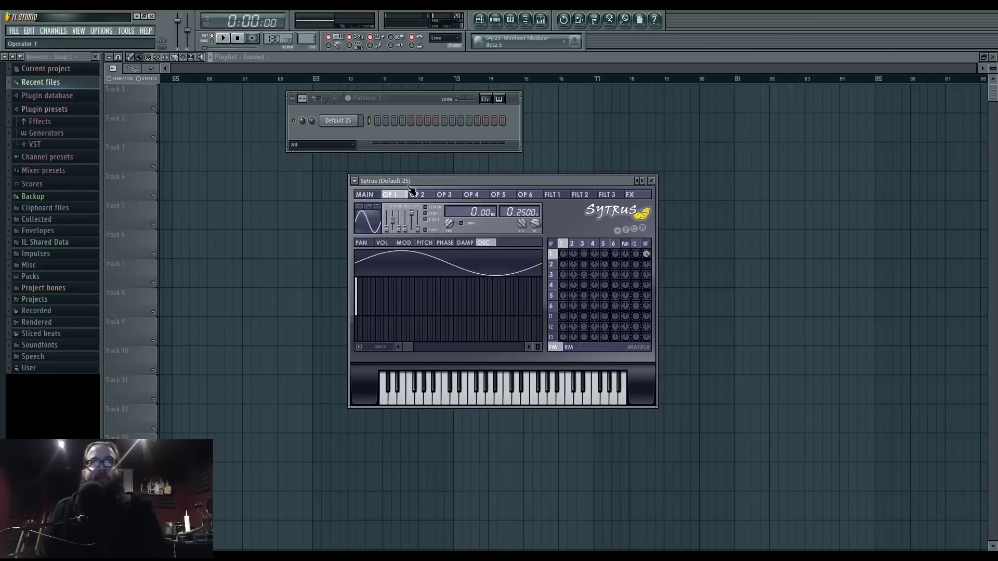
click(577, 244)
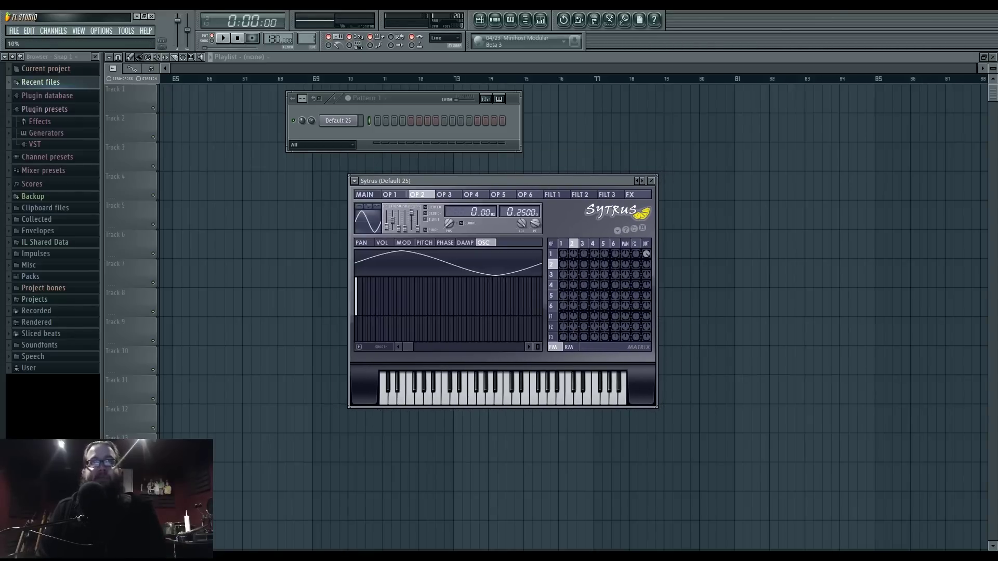
mouse_move(573, 253)
mouse_down()
mouse_move(573, 270)
mouse_move(573, 259)
mouse_up()
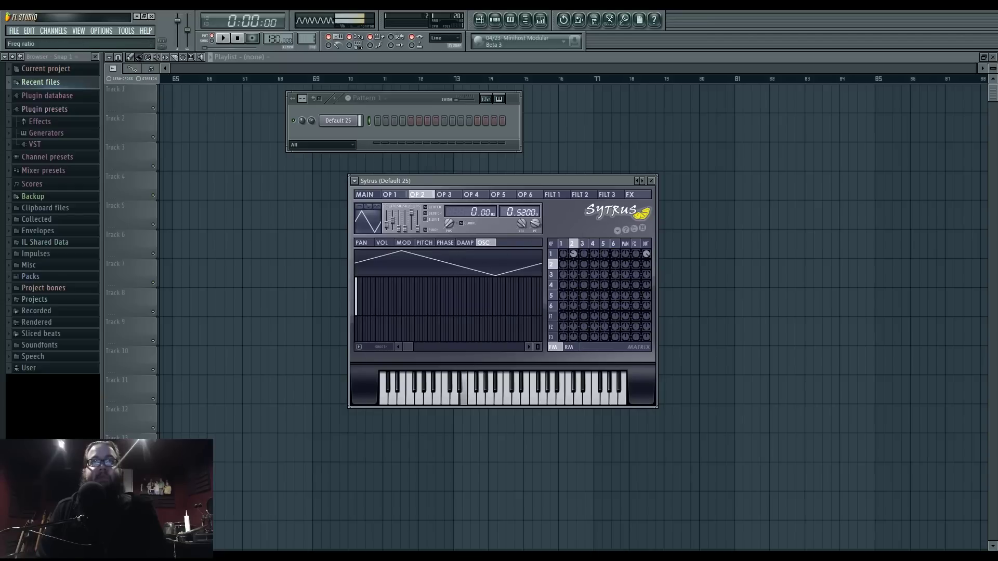
Step: Reroute operator 1 from the direct output into filter 1, and send filter 1 to the output in the matrix
click(369, 197)
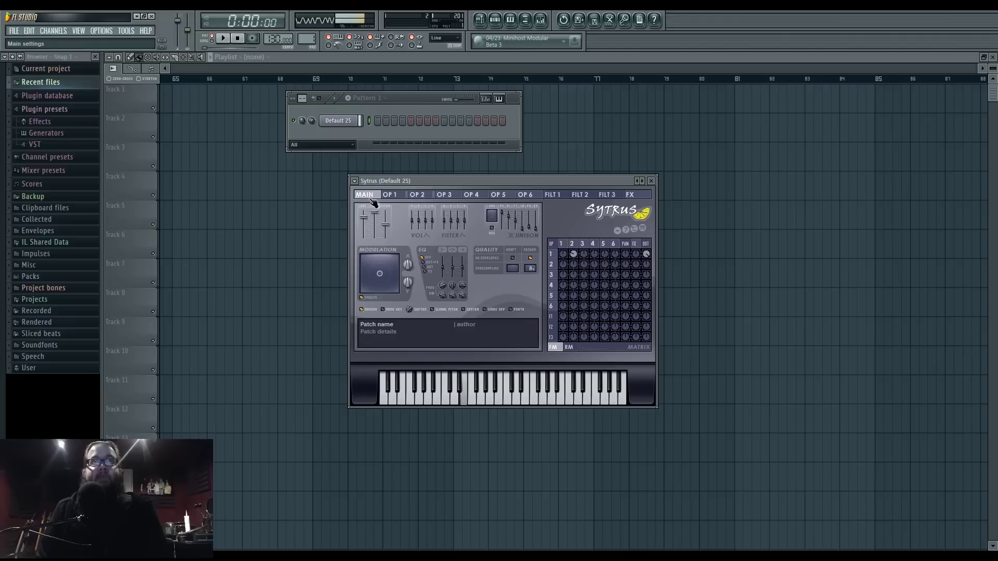
click(390, 194)
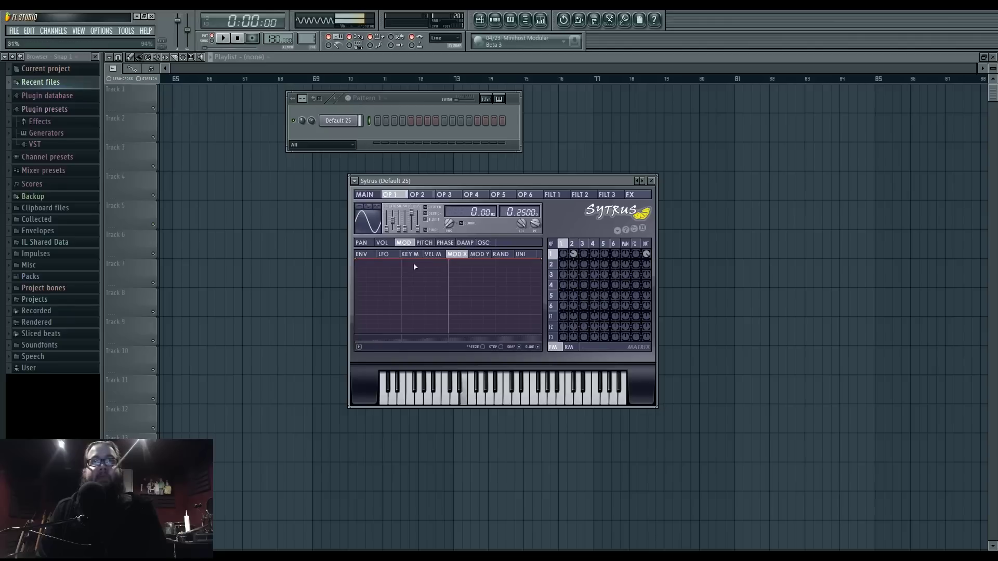
click(364, 194)
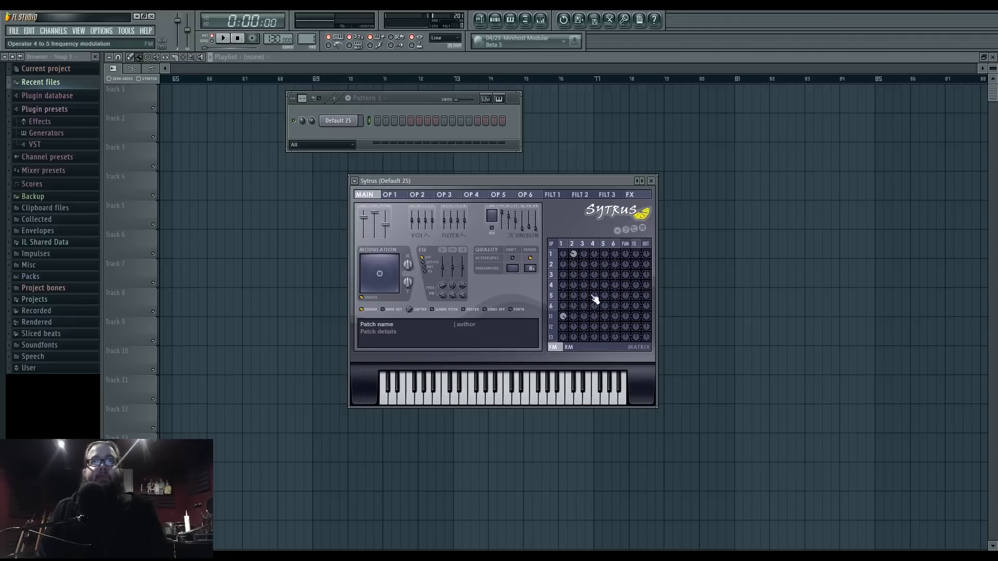
click(550, 316)
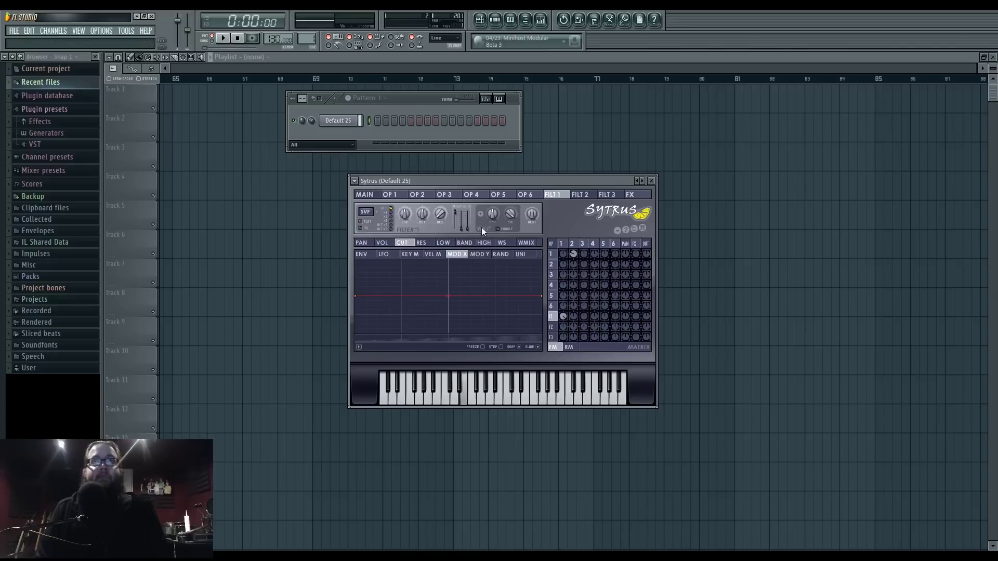
drag(648, 318, 648, 265)
Step: Enable filter 1's waveshaper and shape a curve that rises steeply near the start and flattens at the maximum level
click(505, 230)
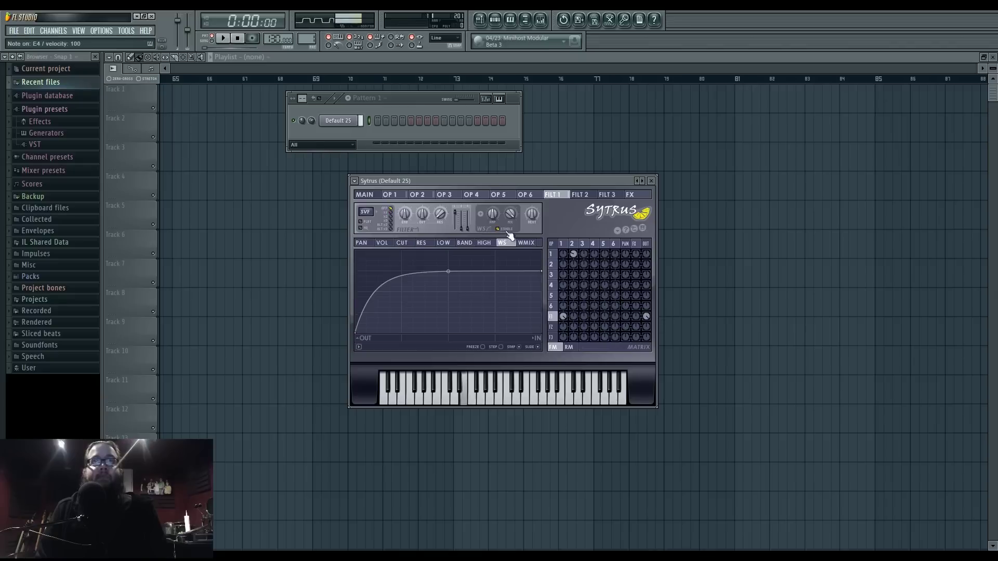
right_click(378, 332)
drag(541, 271, 545, 224)
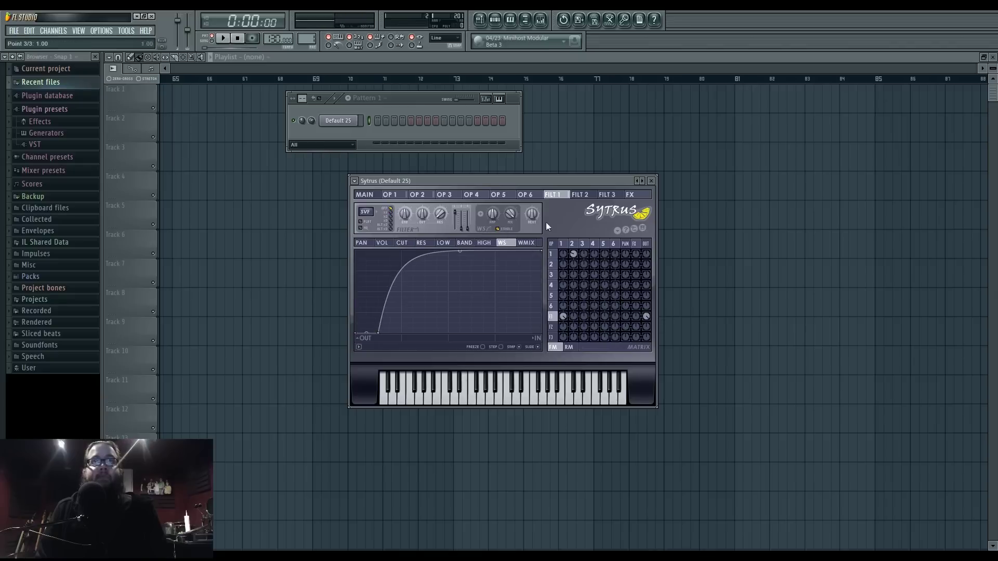
drag(460, 251, 460, 254)
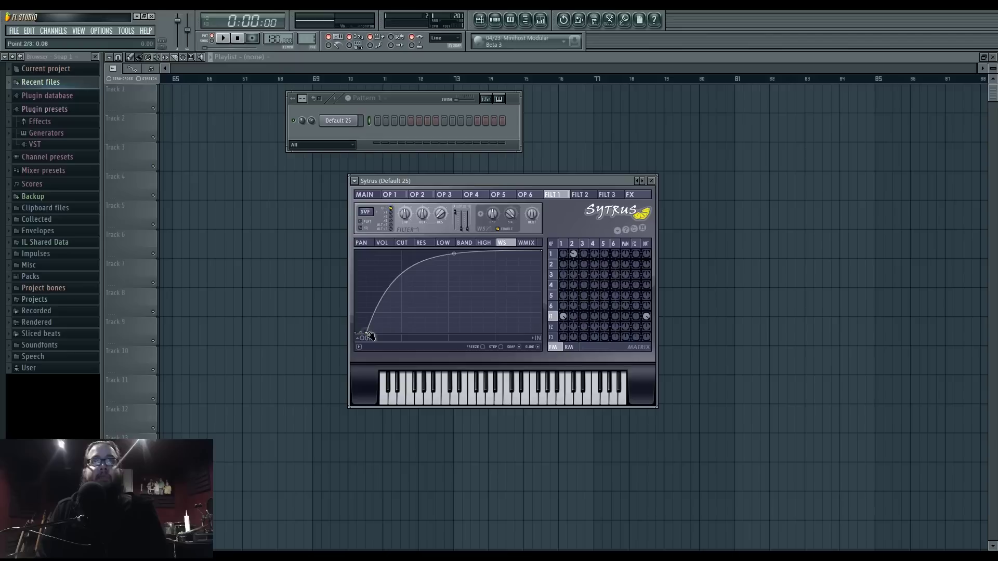
Step: Adjust the X modulation with the option beneath its pad switched off, and refine the start of filter 1's waveshaper curve
click(373, 198)
drag(407, 264, 407, 240)
click(370, 297)
click(552, 316)
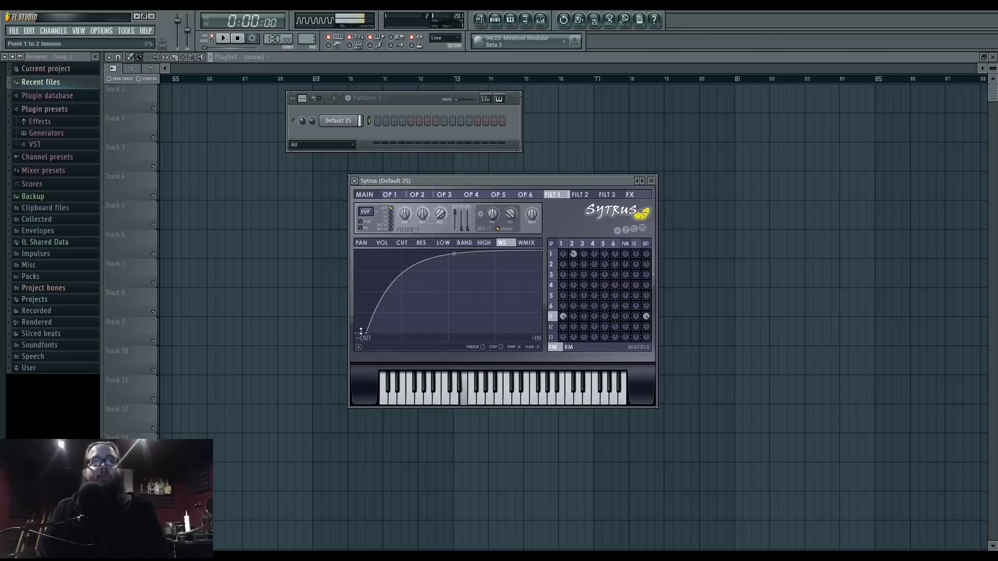
Step: Compare the waveforms of operators 1 and 2, and audition the patch by playing notes while sweeping the X modulation
click(365, 194)
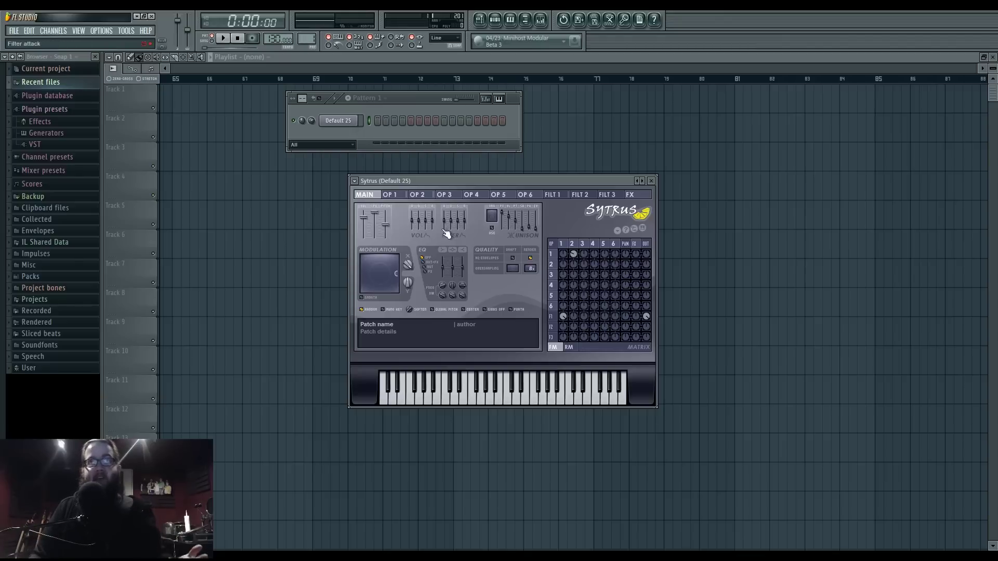
click(573, 244)
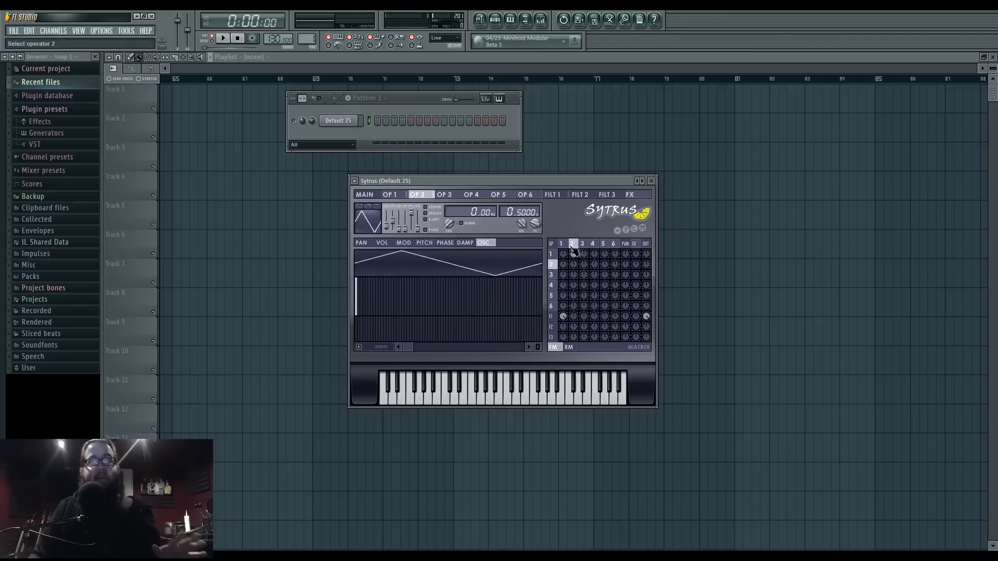
click(563, 243)
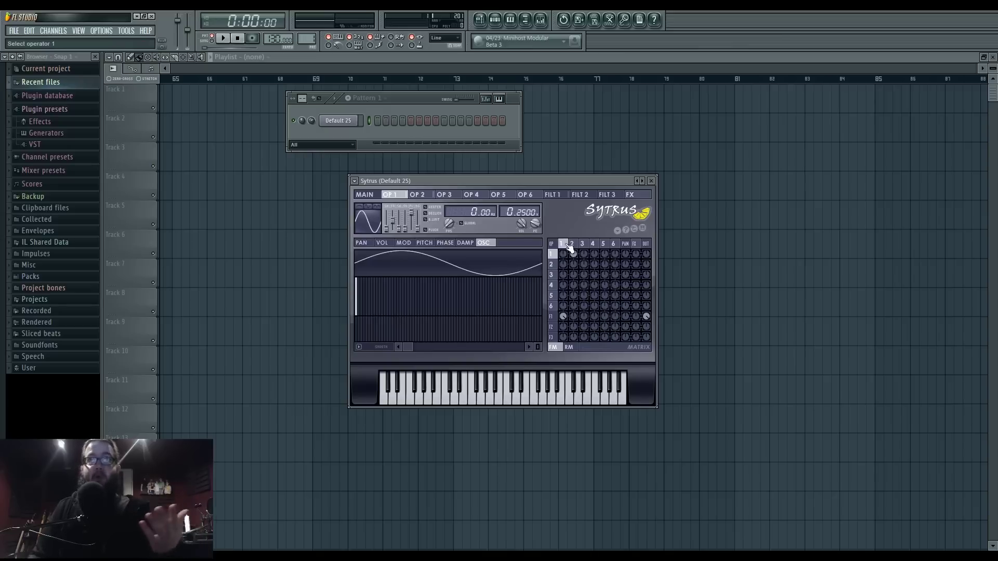
click(572, 244)
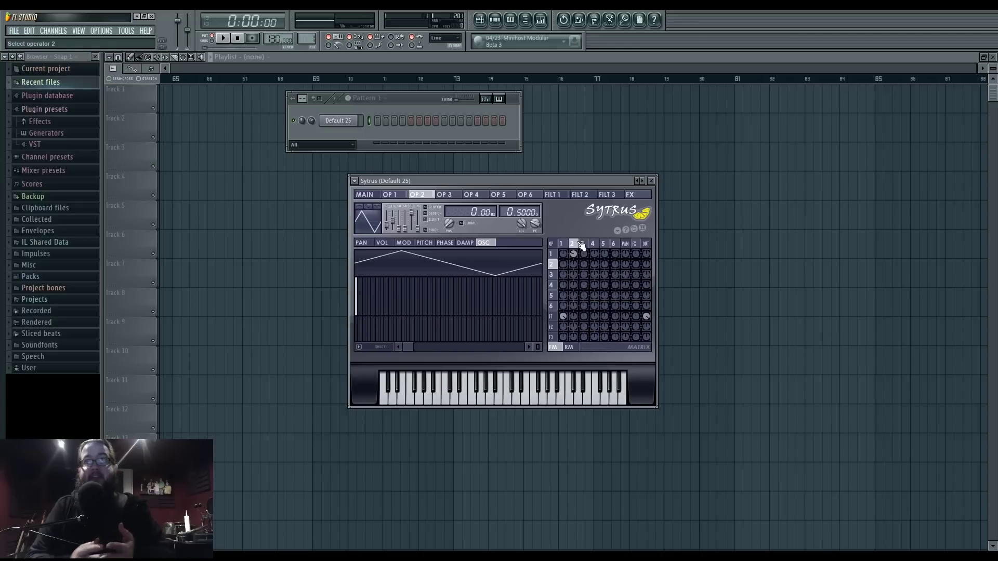
key(c)
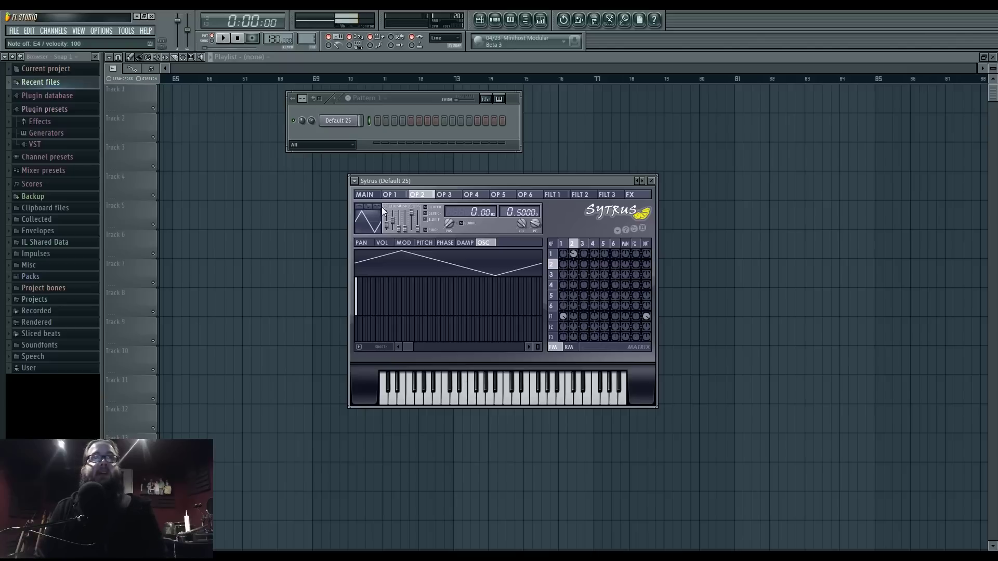
click(365, 194)
key(r)
drag(407, 264, 408, 232)
key(z)
Step: Examine filter 1's waveshaper curve and the operator 1 and 2 settings while playing test notes
click(560, 323)
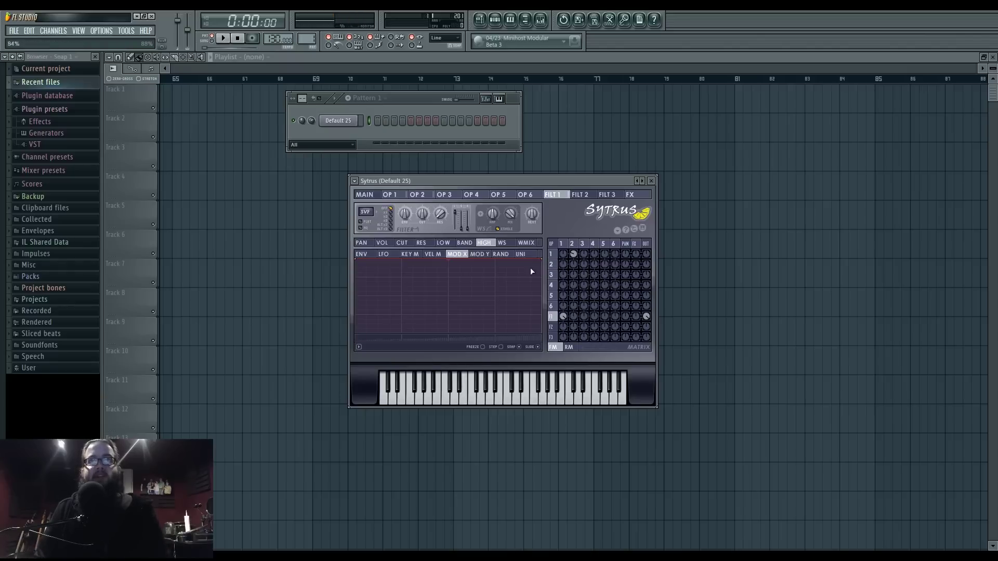
click(514, 246)
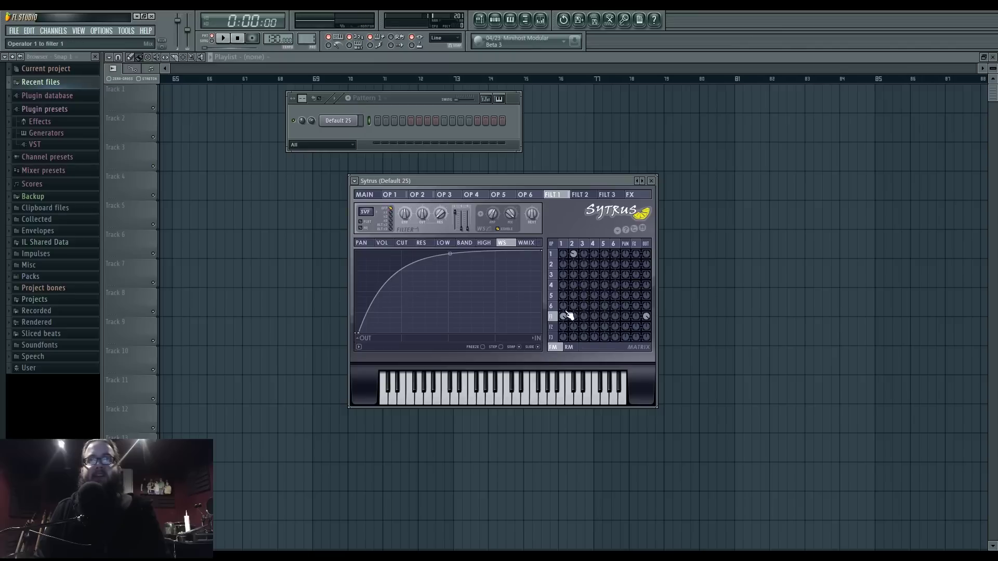
click(373, 195)
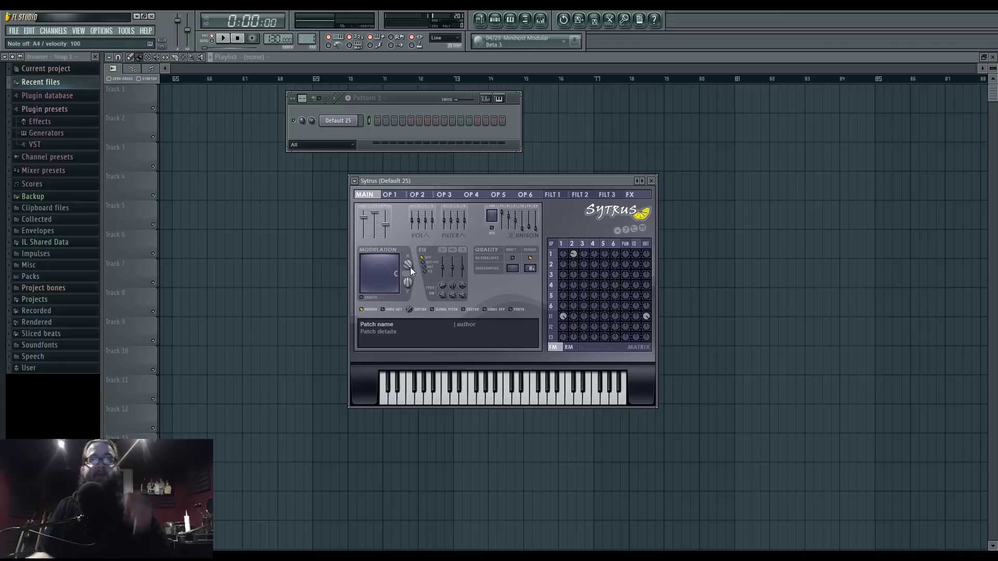
click(561, 243)
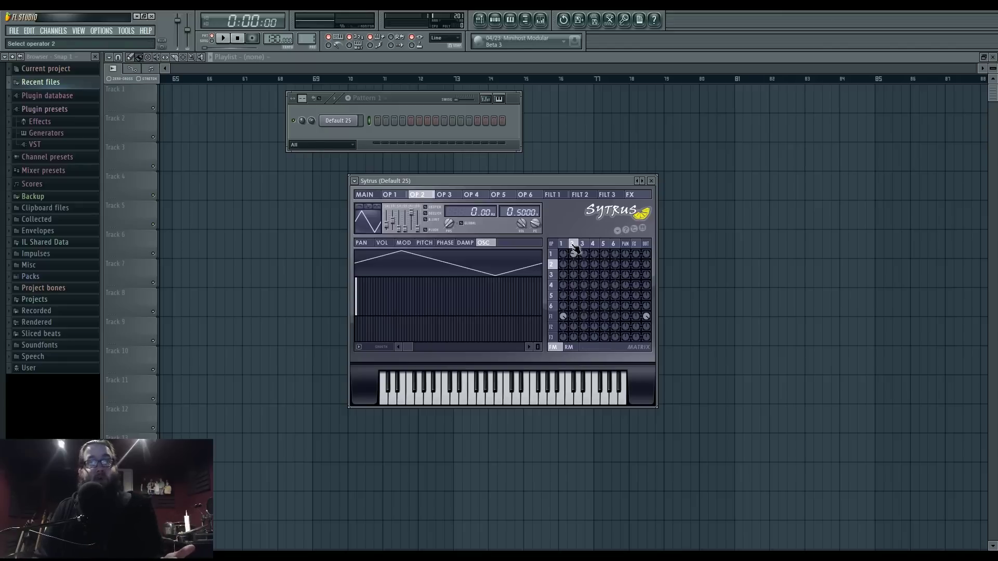
click(572, 244)
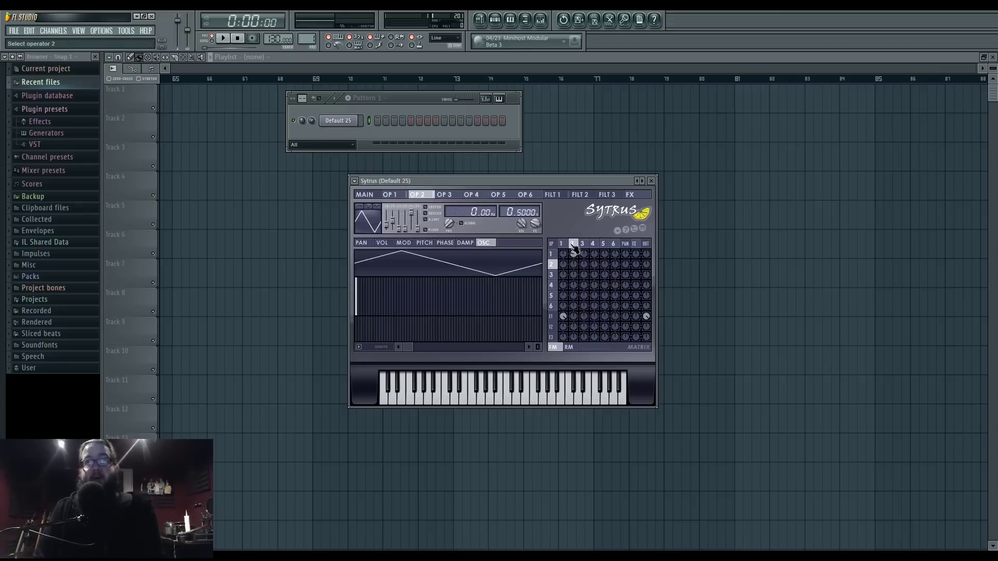
key(c)
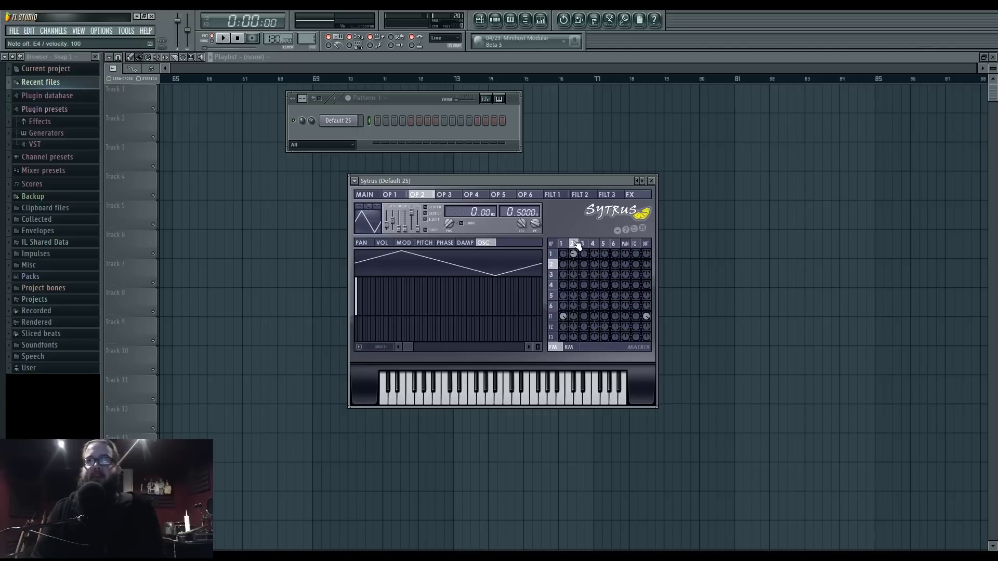
key(c)
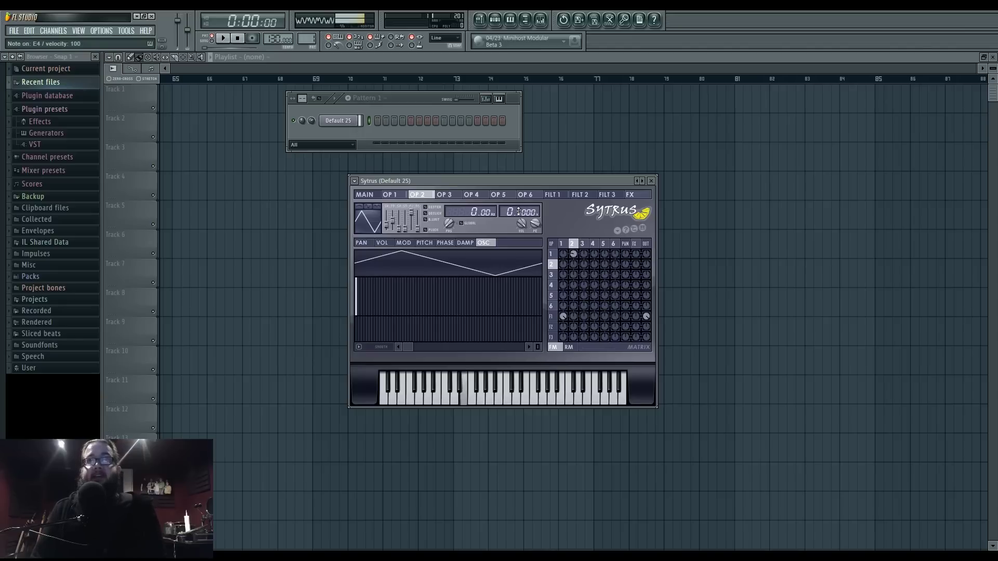
Step: Try detuning operator 2 to a frequency ratio of 0.5200, playing notes and comparing it with the neighbouring operators
drag(517, 211, 518, 222)
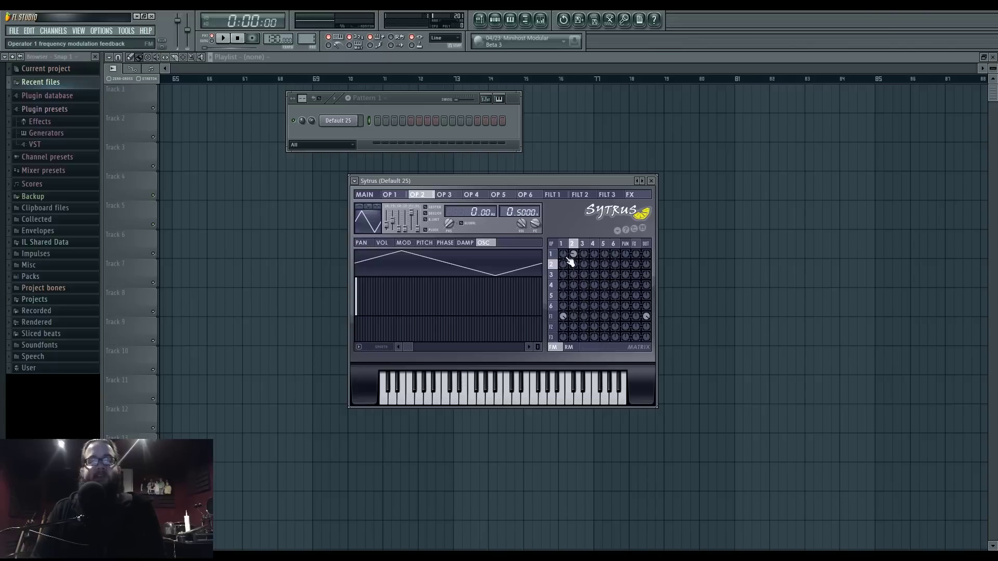
key(c)
drag(523, 208, 523, 207)
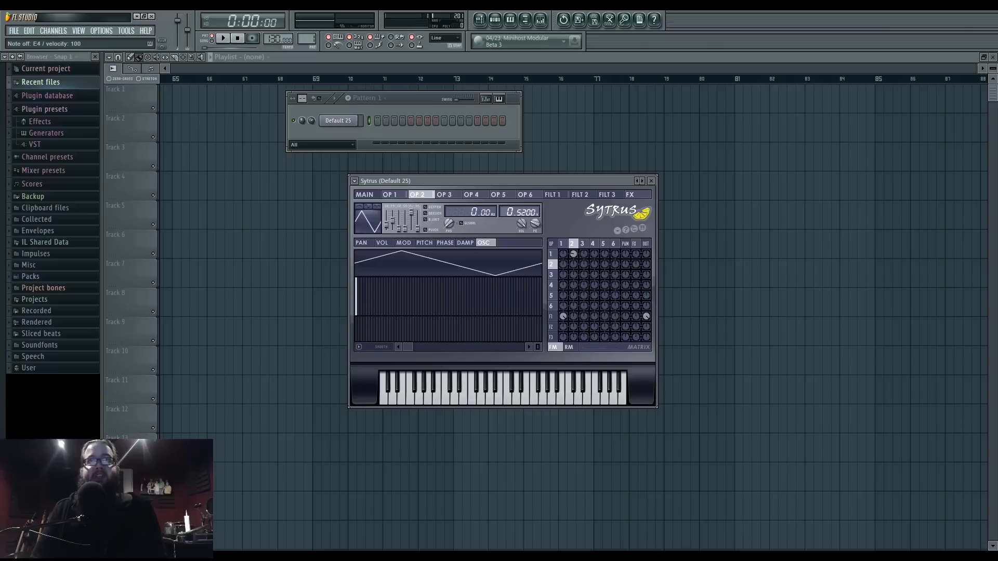
click(582, 244)
click(572, 244)
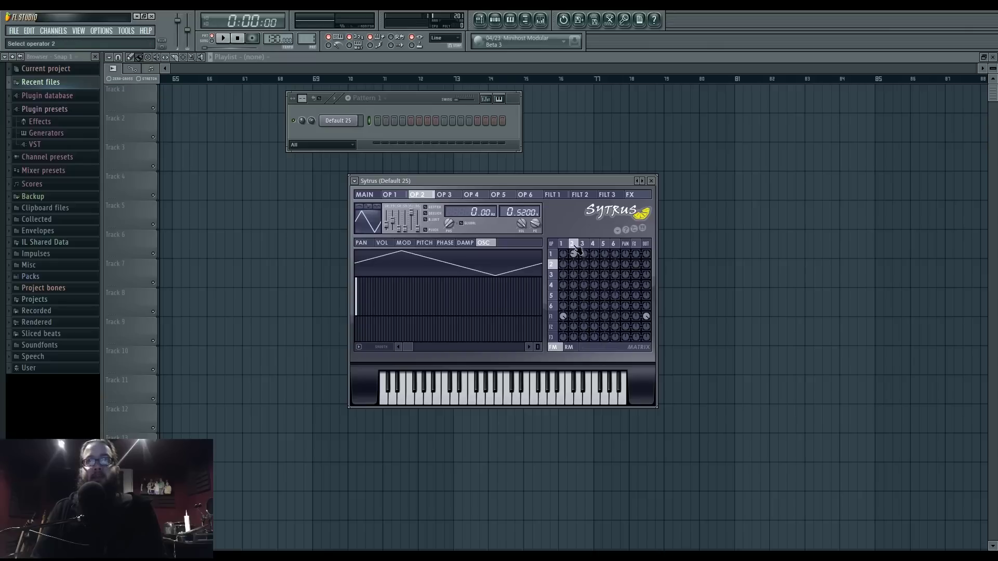
click(561, 244)
click(572, 243)
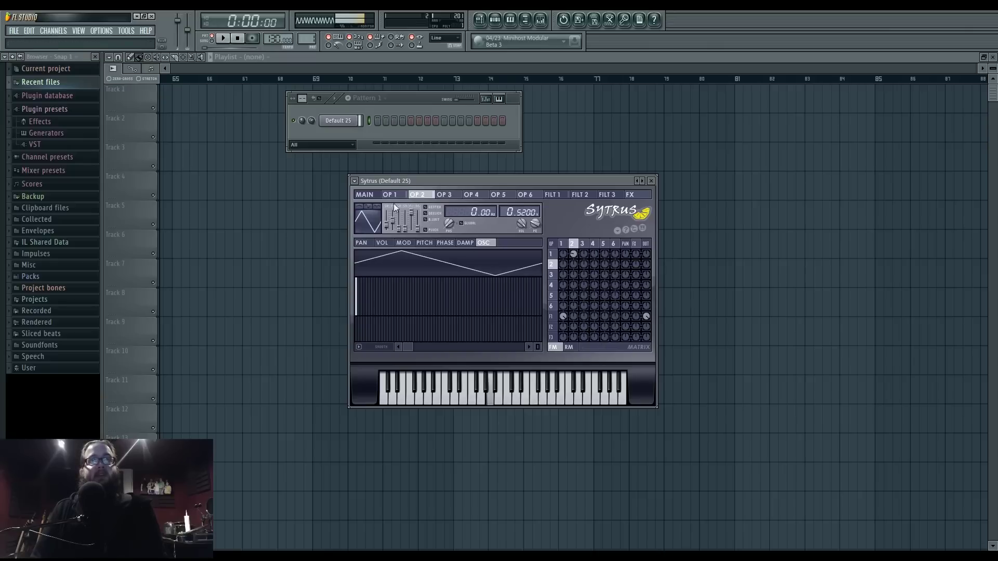
Step: Audition the X modulation sweep through filter 1's waveshaper, and restore operator 2's frequency ratio to 0.5000
click(549, 314)
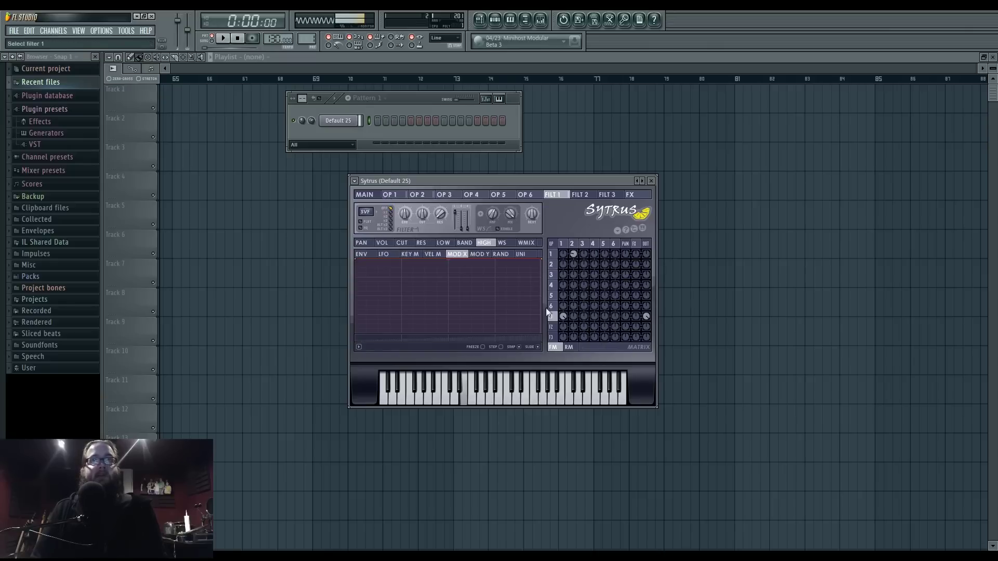
click(503, 242)
click(371, 195)
drag(408, 267, 413, 245)
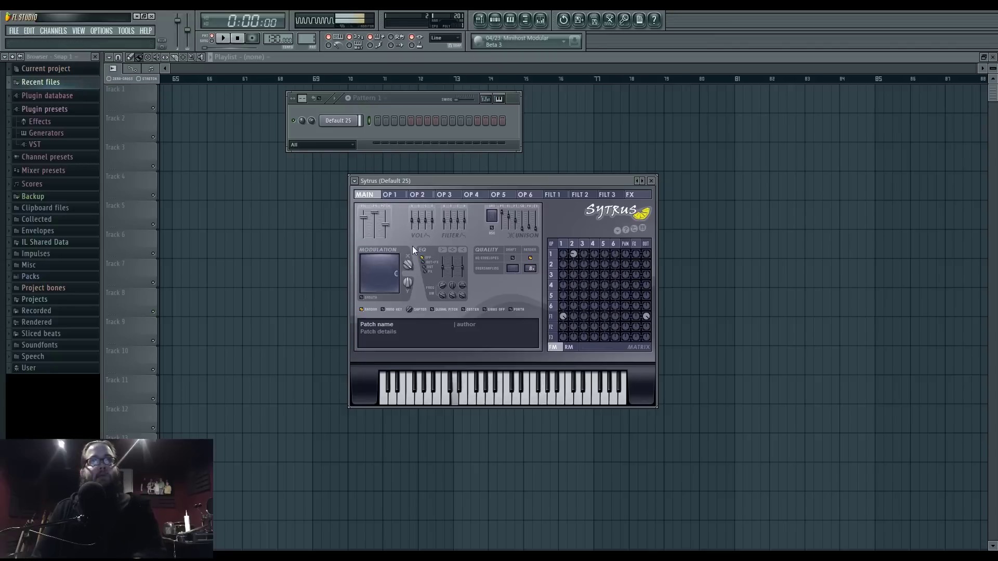
click(571, 243)
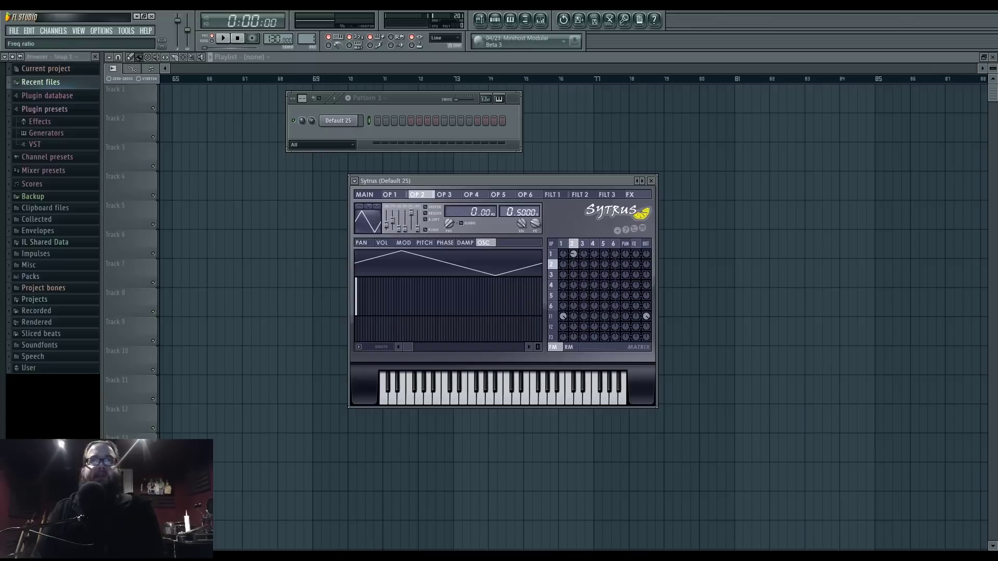
Step: Route operator 3 into operator 2 as frequency modulation, and audition it by sweeping the X modulation
click(581, 245)
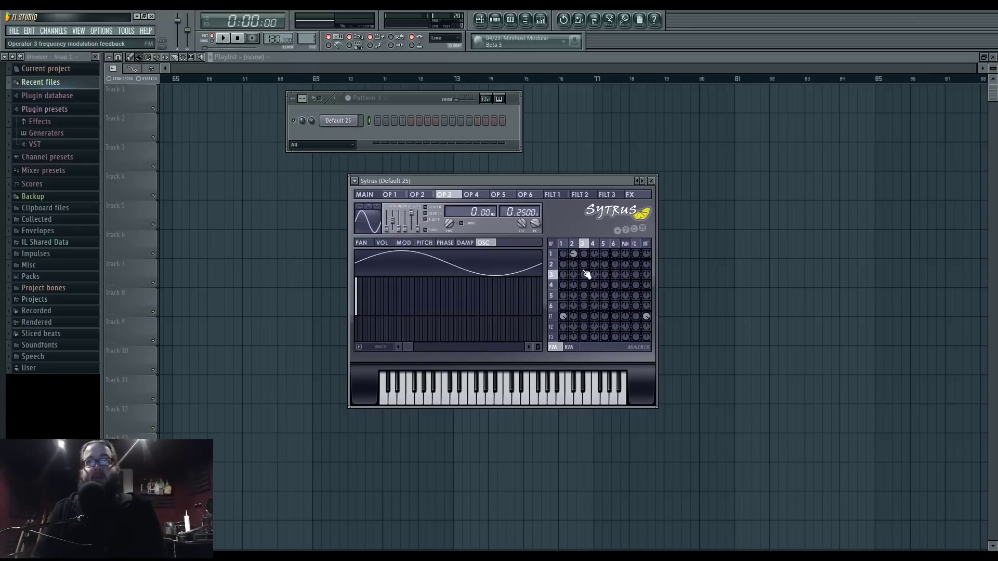
drag(583, 265, 584, 258)
click(366, 194)
mouse_move(408, 264)
mouse_down()
mouse_move(408, 285)
mouse_move(408, 264)
mouse_up()
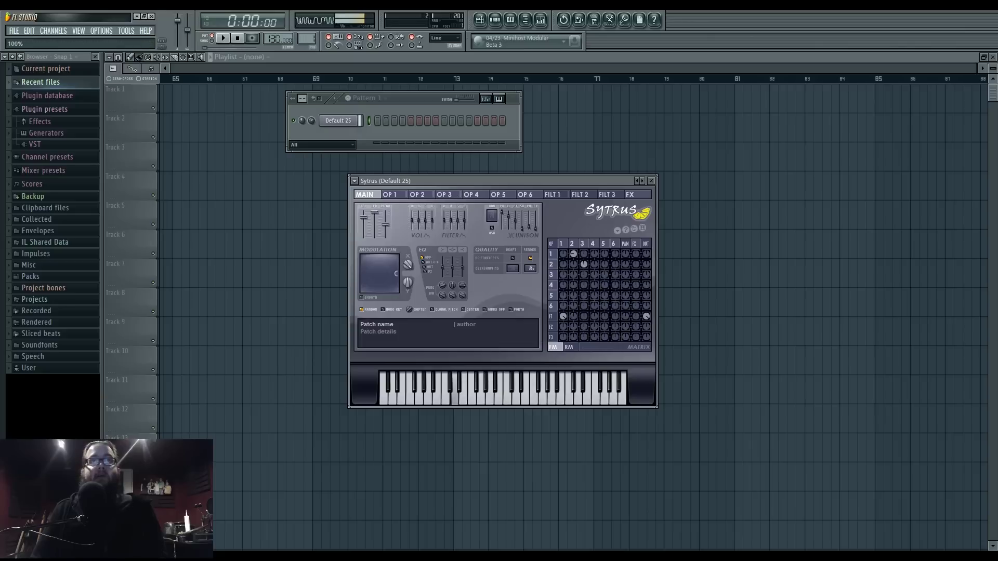
Step: Reshape operator 3 from a sine into a triangle, draw in descending harmonics, and audition it with the X modulation
click(581, 245)
drag(386, 229, 386, 224)
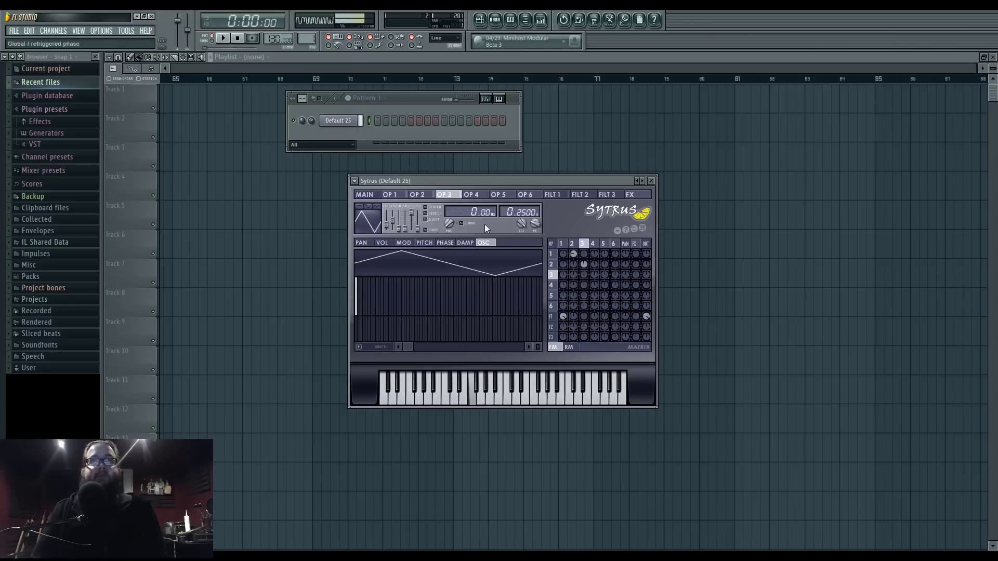
drag(359, 283, 411, 325)
click(365, 195)
drag(408, 264, 408, 260)
Step: Set operator 3's frequency ratio to 0.2520 to detune it slightly
click(582, 244)
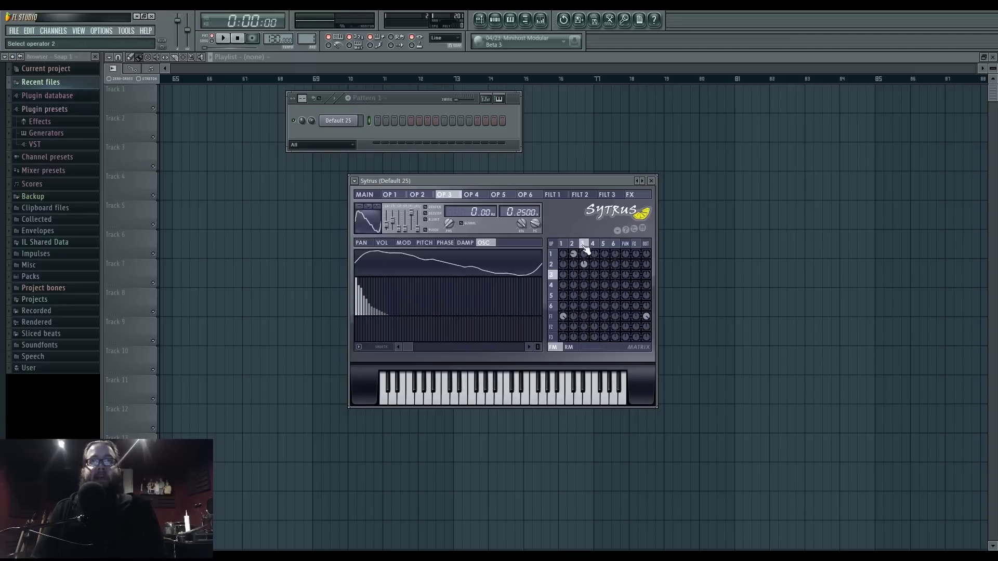
drag(523, 209, 523, 205)
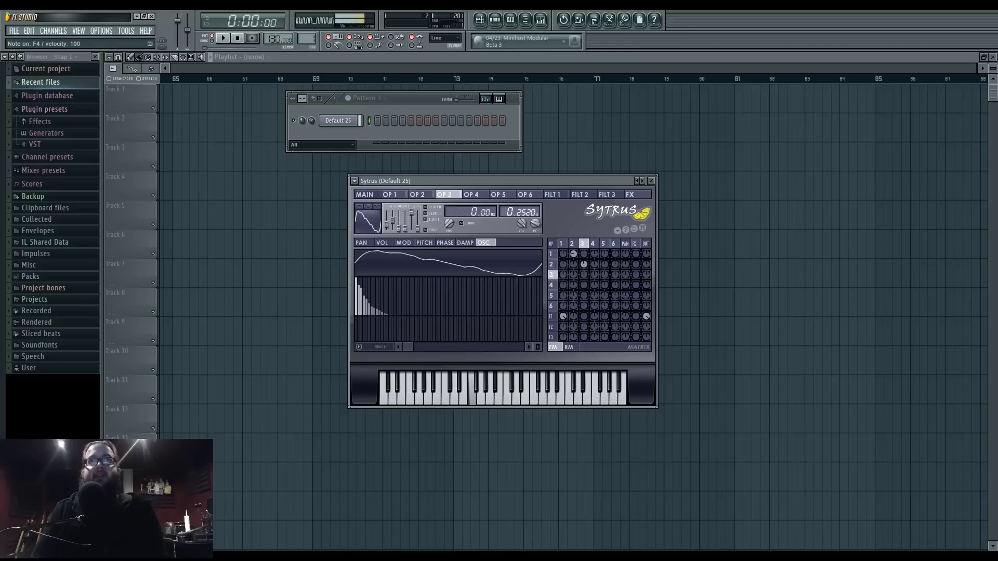
Step: Clear operator 3's upper harmonics down to the first two, set its frequency ratio to 0.2560, and audition it by sweeping the X modulation
mouse_move(384, 312)
mouse_down()
mouse_move(364, 317)
mouse_move(374, 318)
mouse_up()
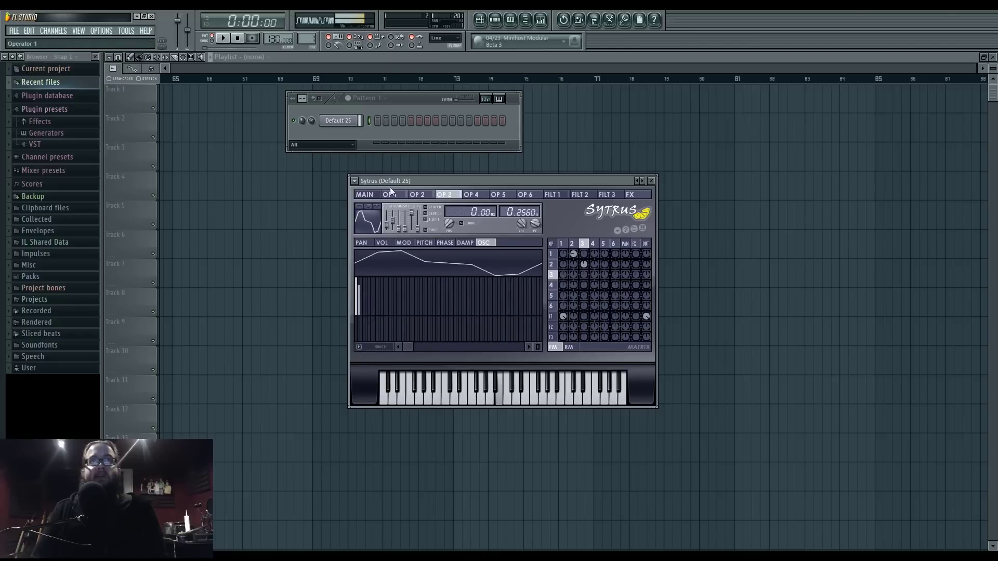
click(366, 194)
drag(408, 264, 408, 241)
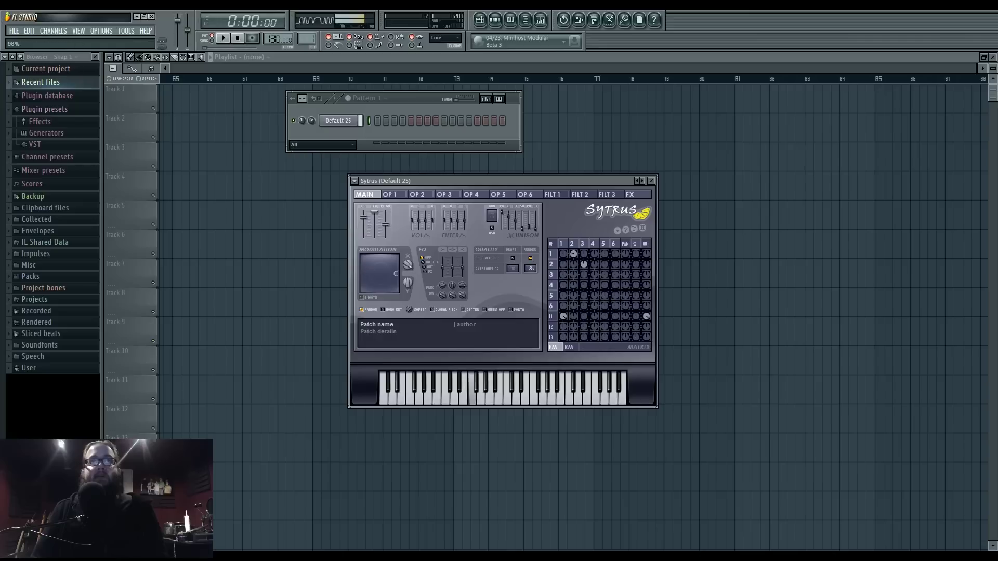
Step: Remove operator 3's modulation of operator 2, check operators 2 and 1, and audition the simpler patch with the X modulation
click(584, 265)
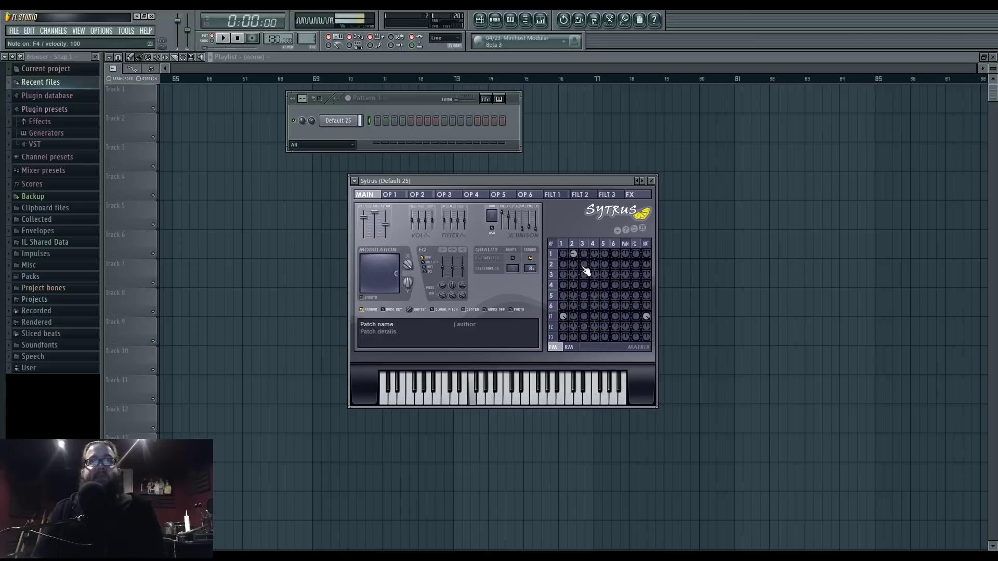
click(574, 244)
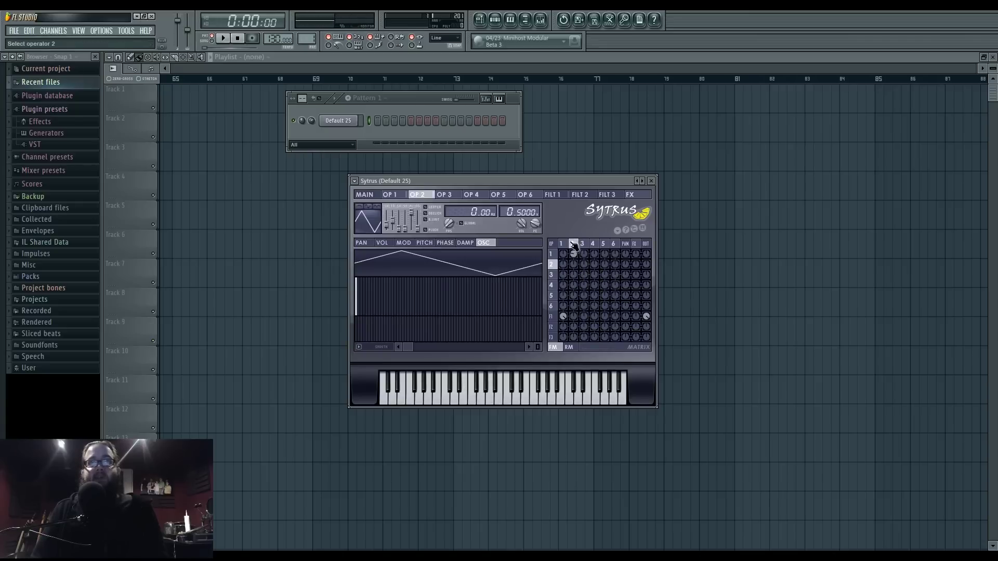
click(563, 243)
click(363, 195)
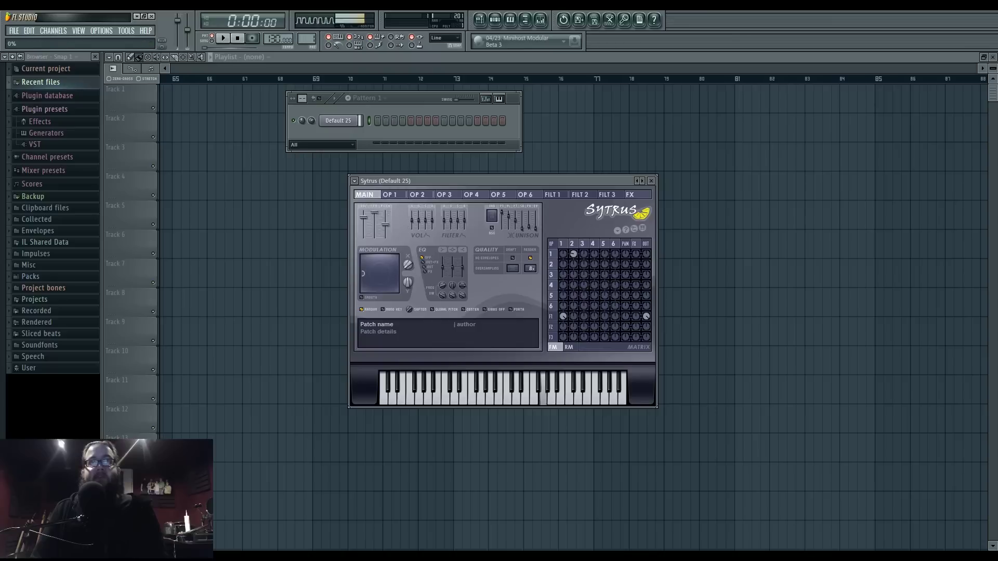
Step: Reduce operator 3 to its first harmonic, set its frequency ratio to 1.0000, and route it back into operator 2 as frequency modulation
click(444, 194)
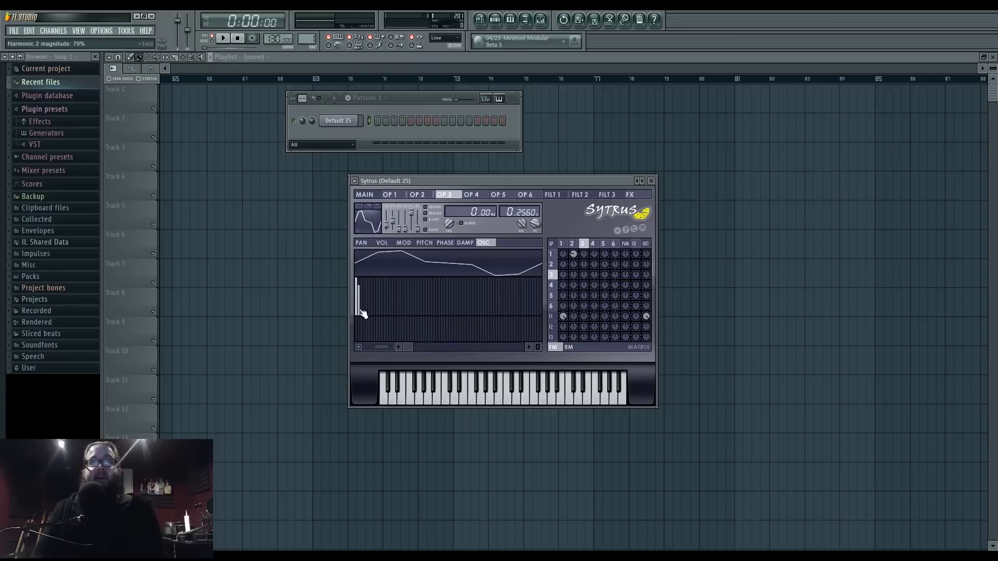
drag(360, 310, 360, 323)
drag(519, 211, 519, 198)
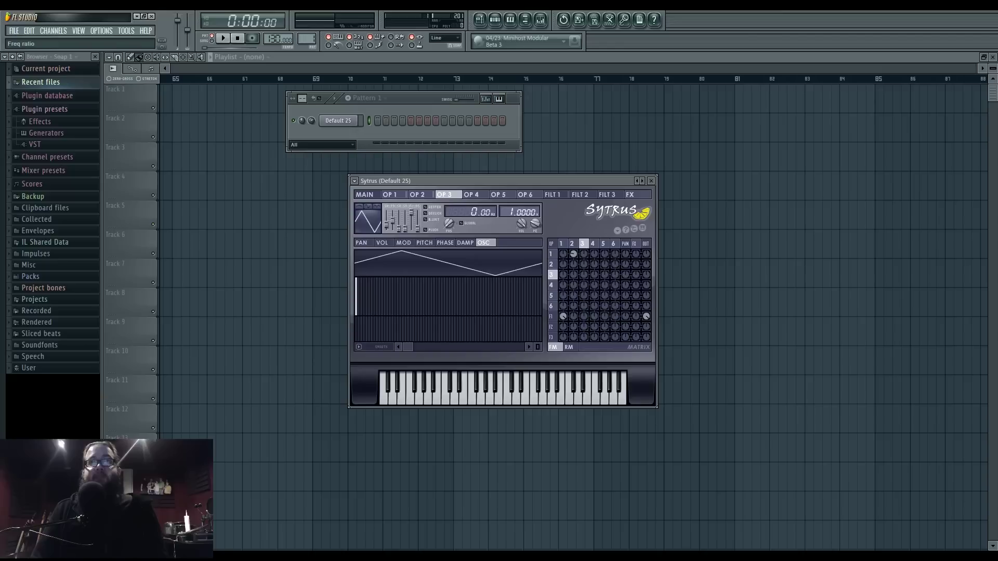
drag(584, 265, 584, 260)
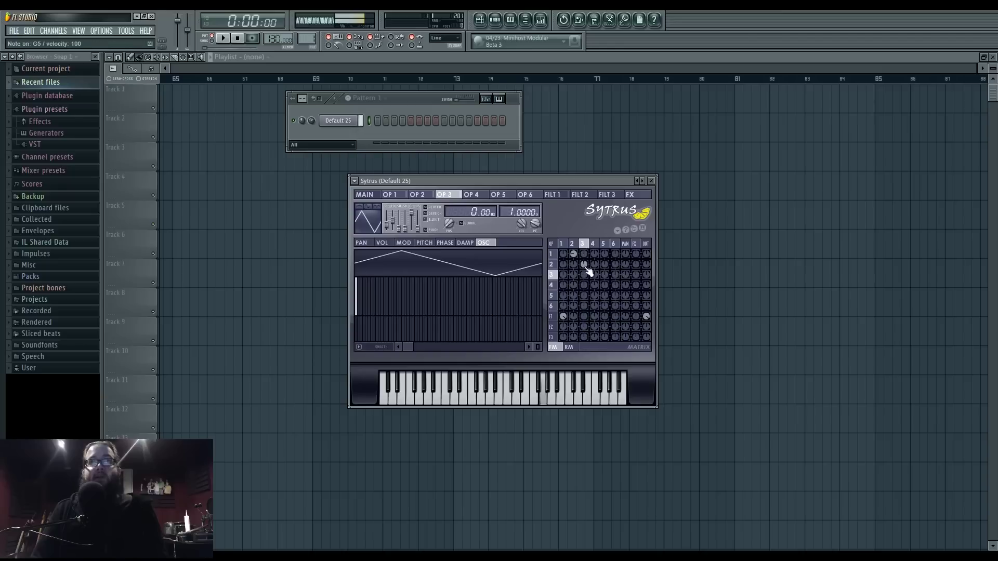
click(362, 198)
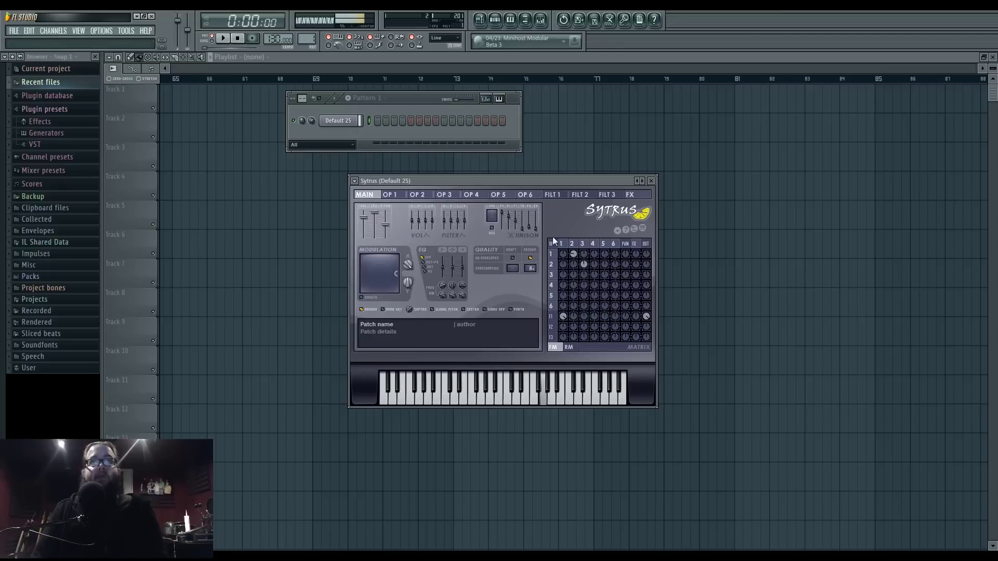
Step: Detune operator 3 to a frequency ratio of 1.0200 and audition the patch by sweeping the X modulation
click(445, 195)
drag(521, 211, 521, 207)
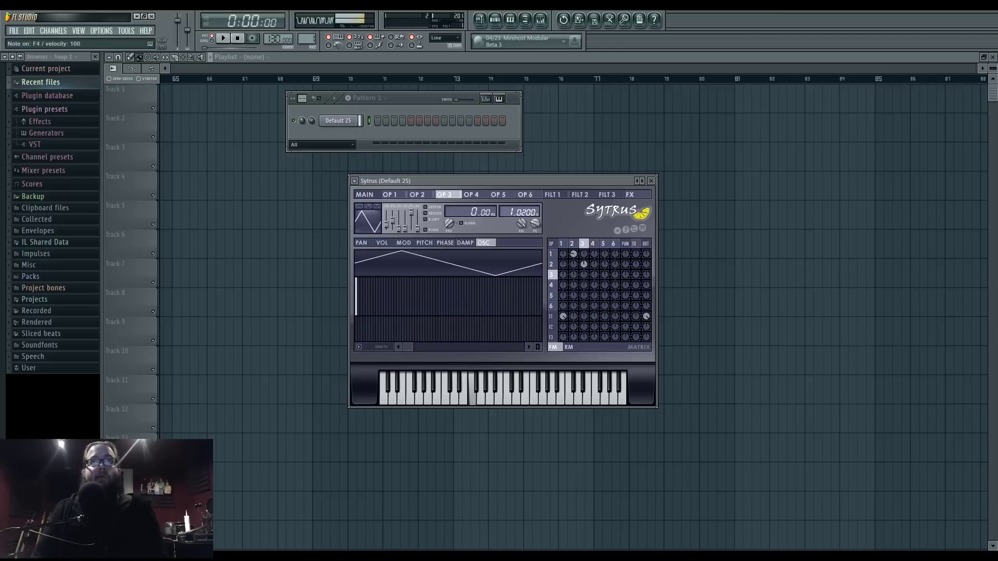
click(364, 194)
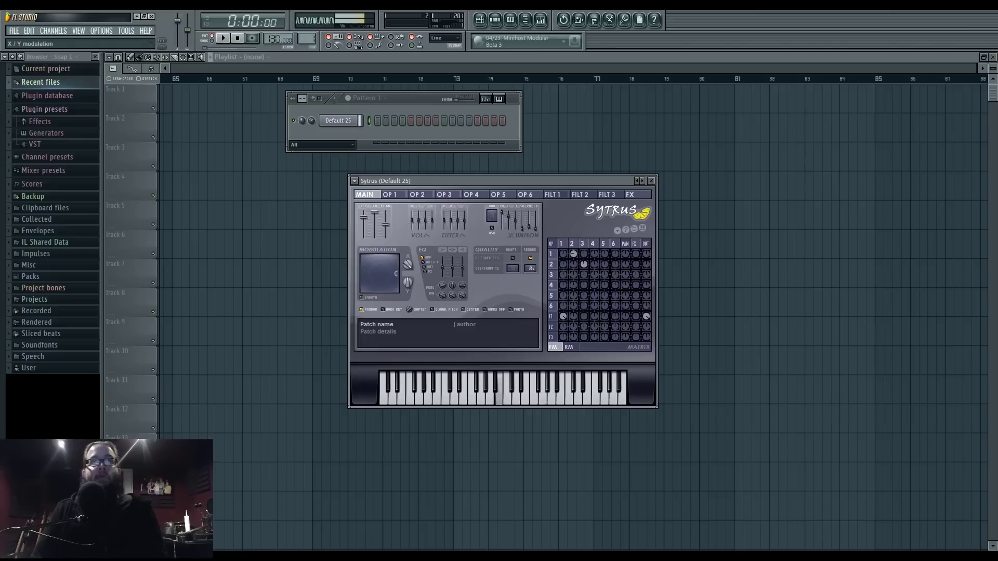
drag(396, 274, 363, 274)
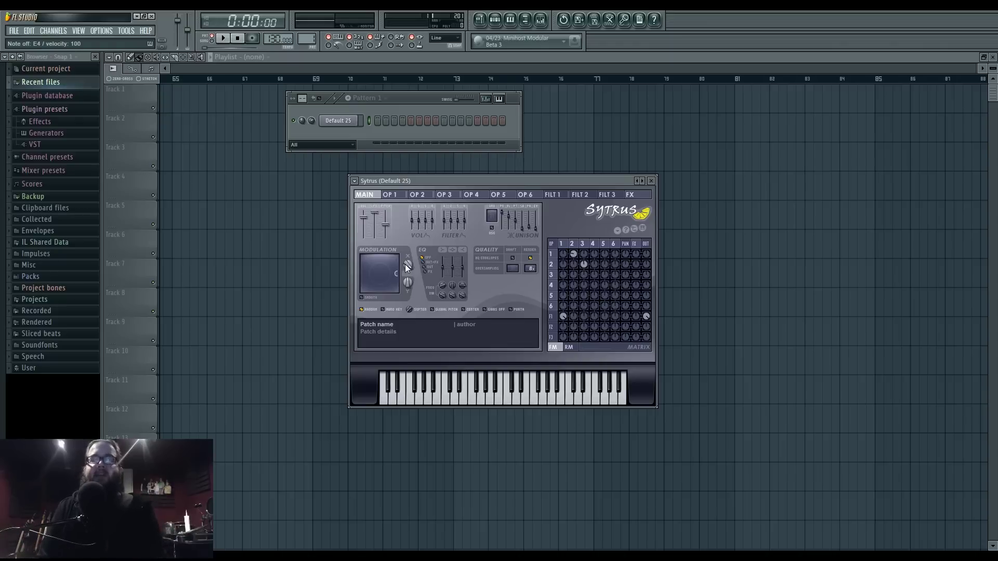
Step: Take operator 3 out of operator 2's modulation chain and audition operators 1 and 2 alone with the X modulation
click(576, 244)
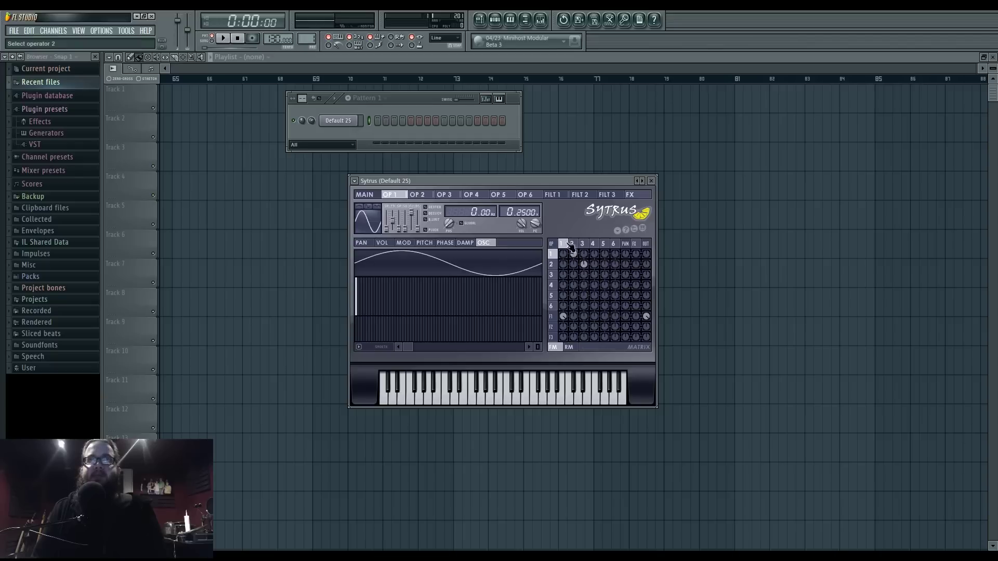
click(373, 196)
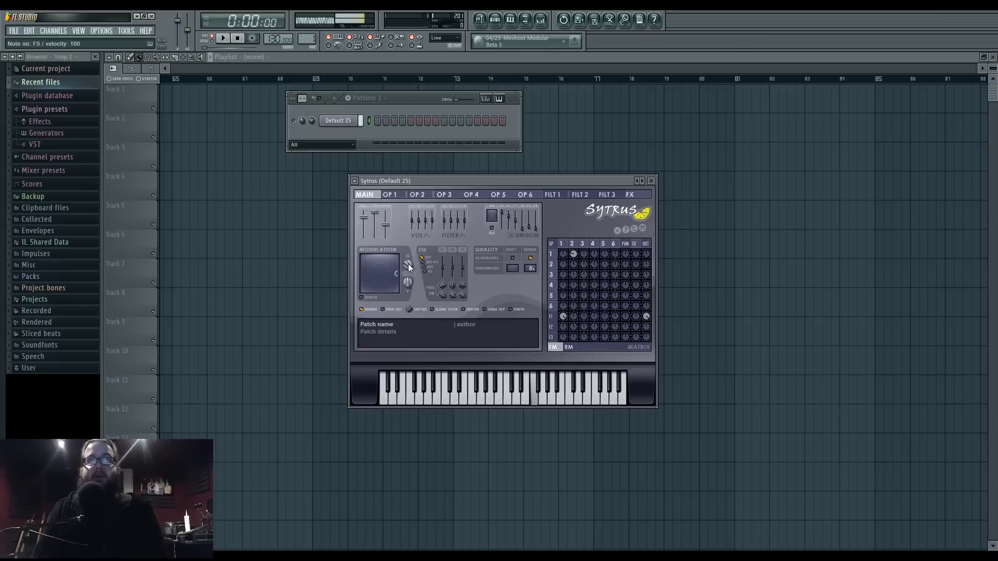
mouse_move(408, 265)
mouse_down()
mouse_move(408, 300)
mouse_move(406, 257)
mouse_up()
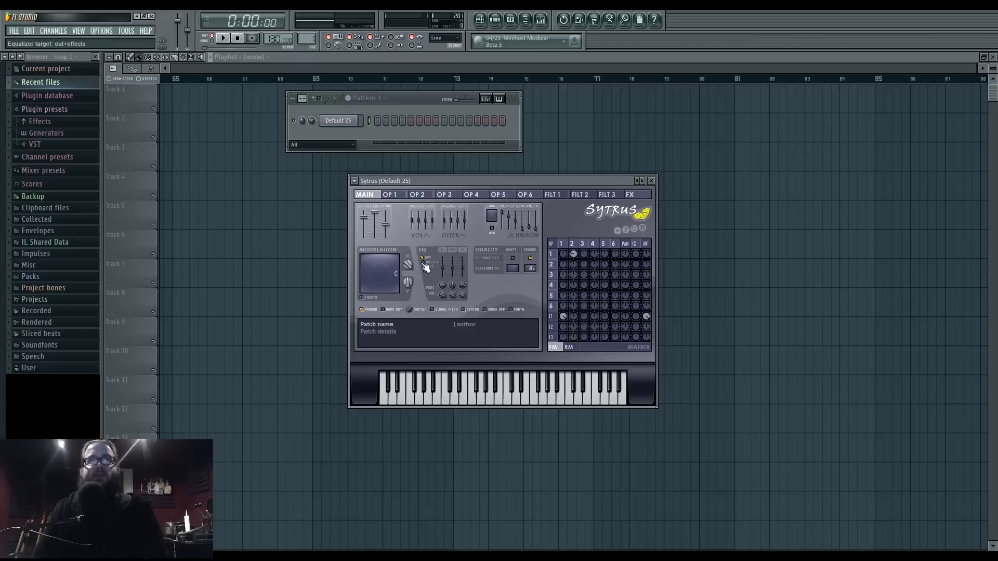
Step: Adjust how strongly operator 2 frequency-modulates operator 1 and audition the change by sweeping the X modulation
click(572, 244)
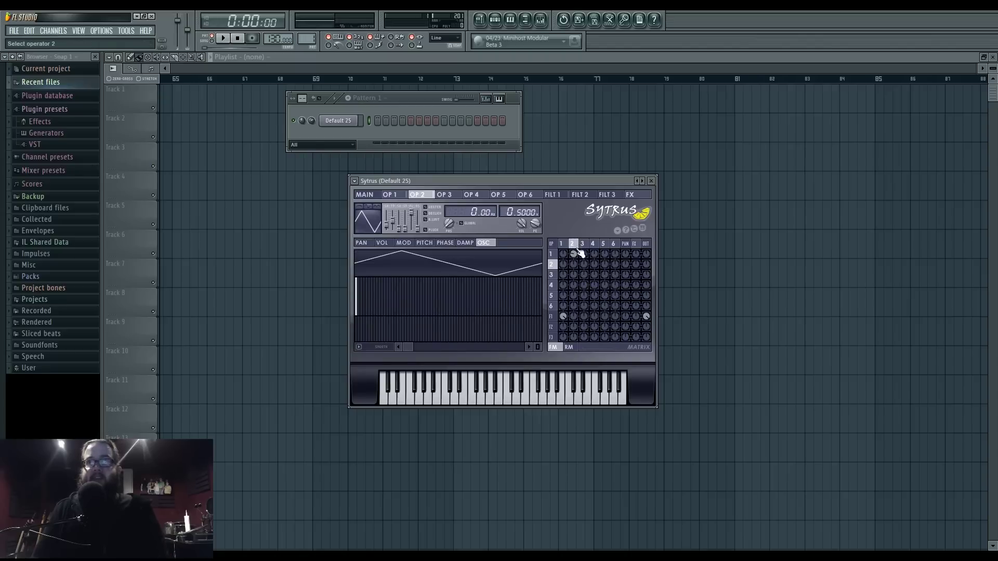
drag(574, 252, 574, 254)
click(365, 194)
mouse_move(408, 264)
mouse_down()
mouse_move(408, 278)
mouse_move(385, 274)
mouse_move(408, 284)
mouse_up()
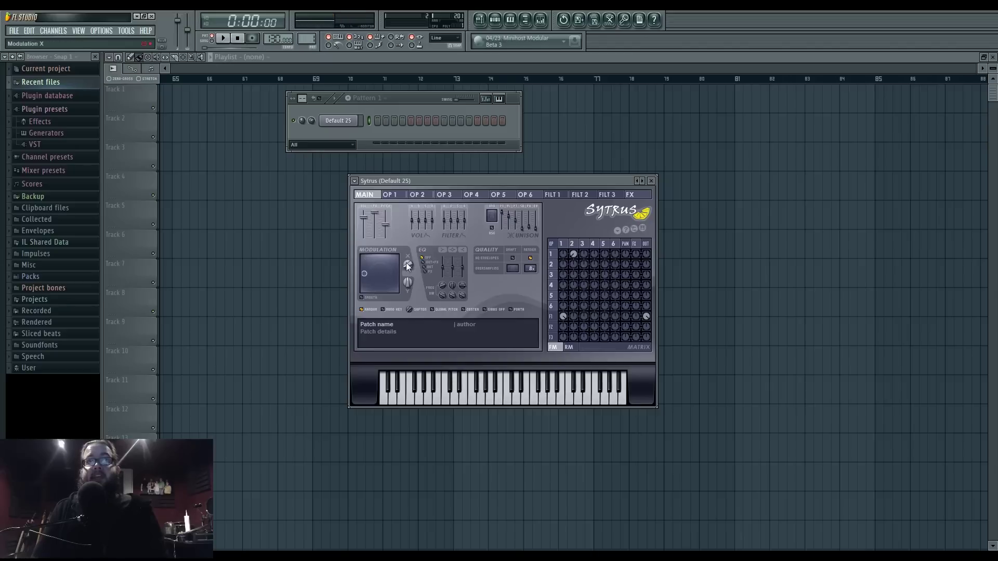
Step: Readjust operator 2's modulation amount into operator 1, and sweep the X modulation up to 100% to hear it
click(573, 254)
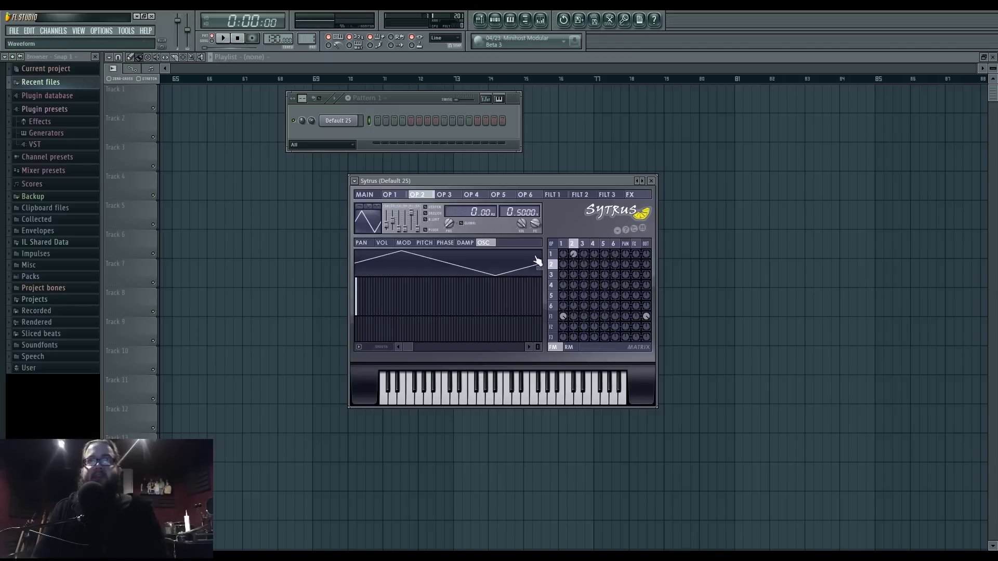
click(364, 195)
drag(573, 254, 574, 258)
mouse_move(408, 264)
mouse_down()
mouse_move(408, 283)
mouse_move(408, 243)
mouse_move(409, 263)
mouse_up()
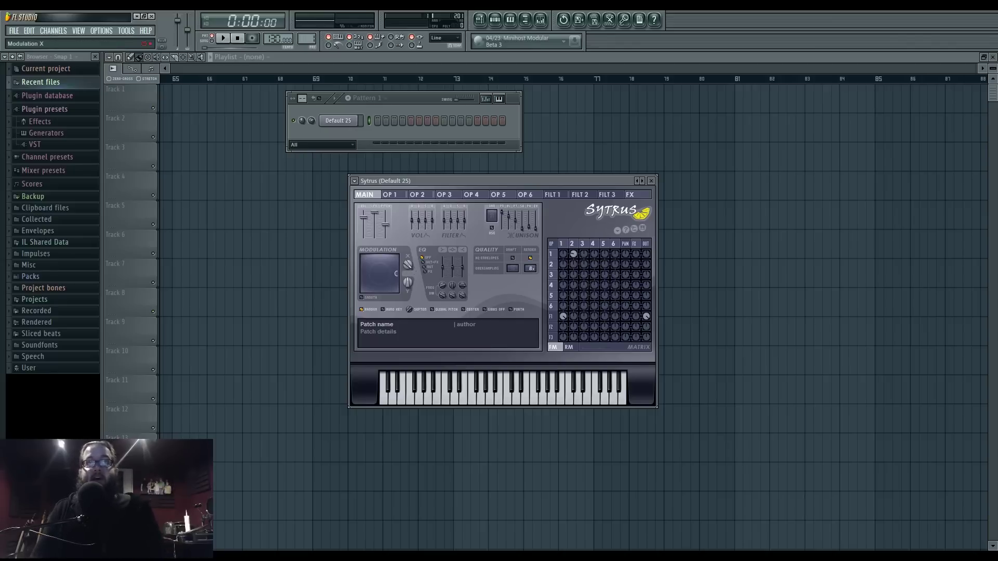
mouse_move(408, 264)
mouse_down()
mouse_move(408, 283)
mouse_move(410, 265)
mouse_up()
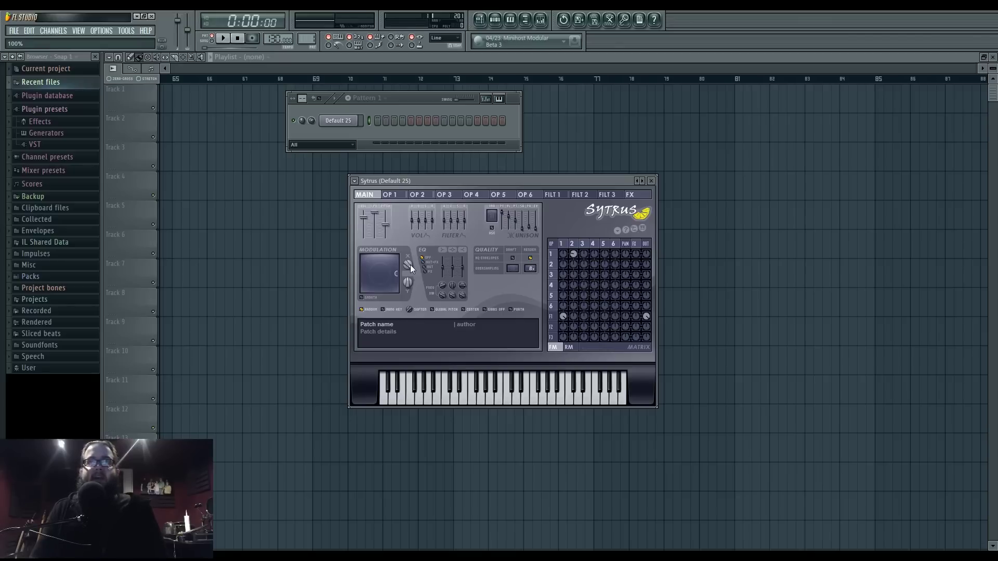
Step: Move the Sytrus window beneath the pattern window and compare the waveforms and frequency ratios of operators 1 and 2
drag(421, 180, 360, 161)
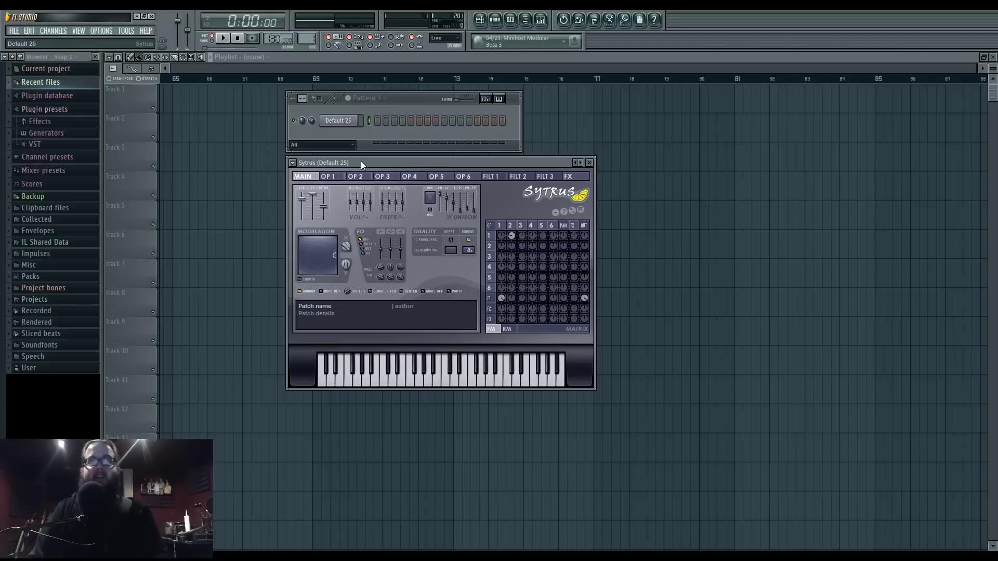
click(511, 225)
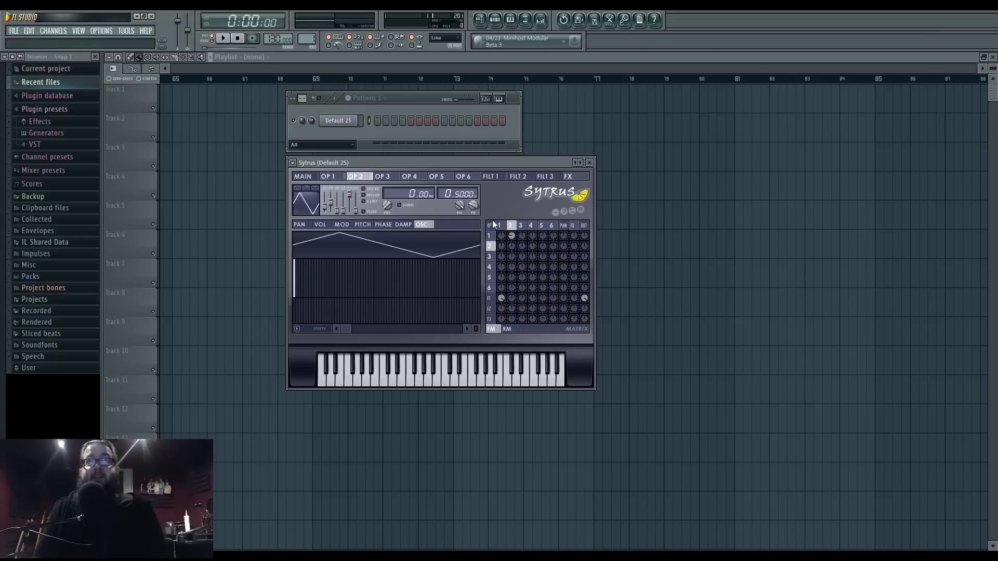
click(499, 225)
mouse_move(500, 169)
mouse_down()
mouse_move(557, 161)
mouse_move(507, 181)
mouse_move(495, 165)
mouse_move(498, 173)
mouse_up()
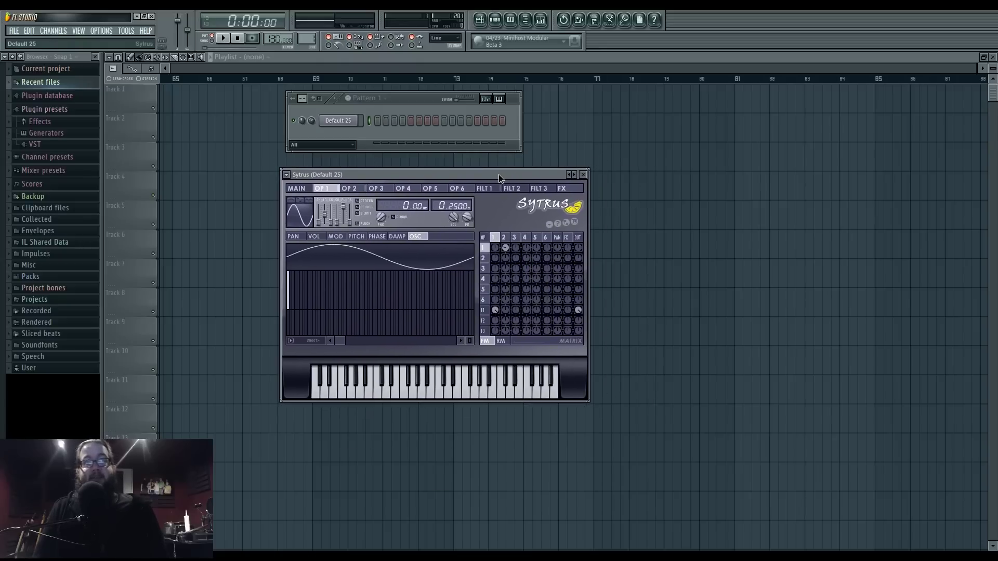
click(504, 237)
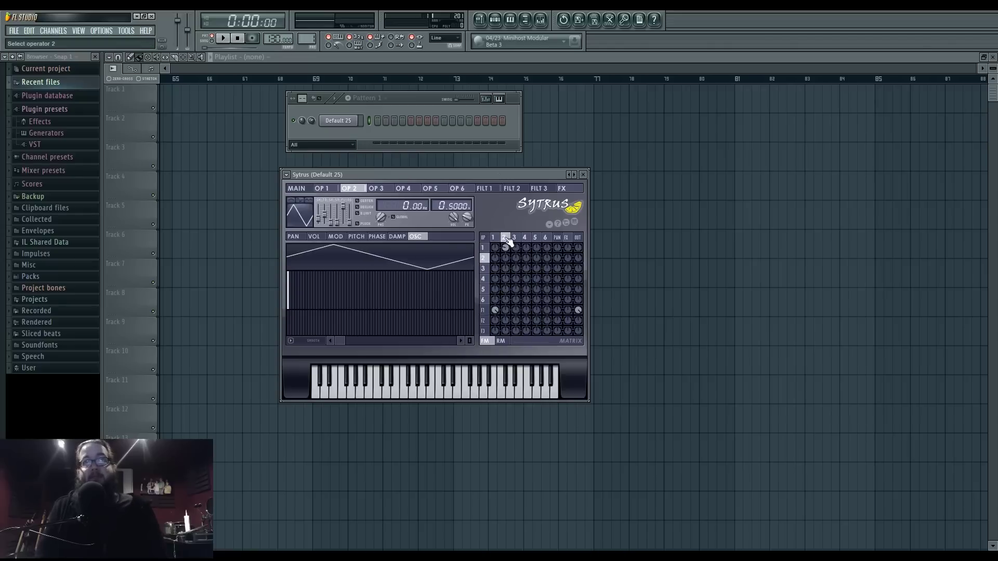